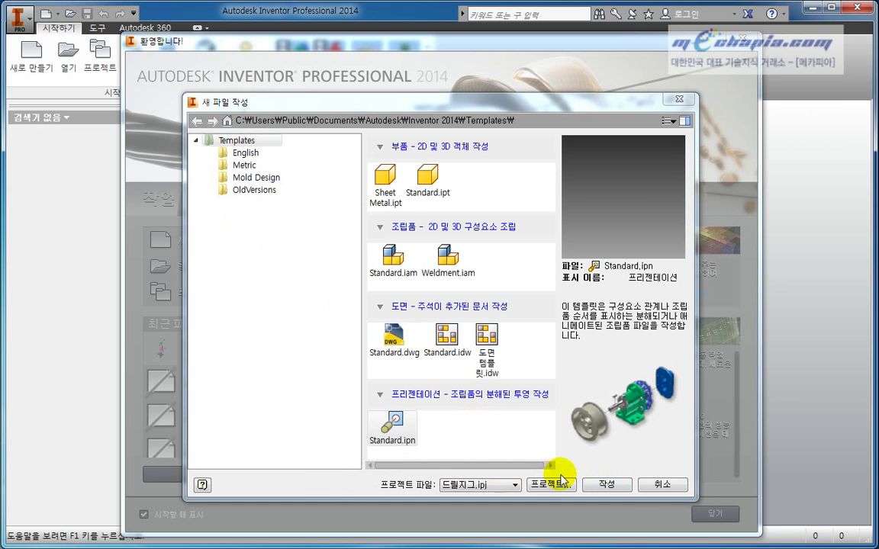
Dismiss the New File dialog and the Welcome screen, then show the Tools ribbon tab
{"action": "left_click", "coordinate": [649, 486]}
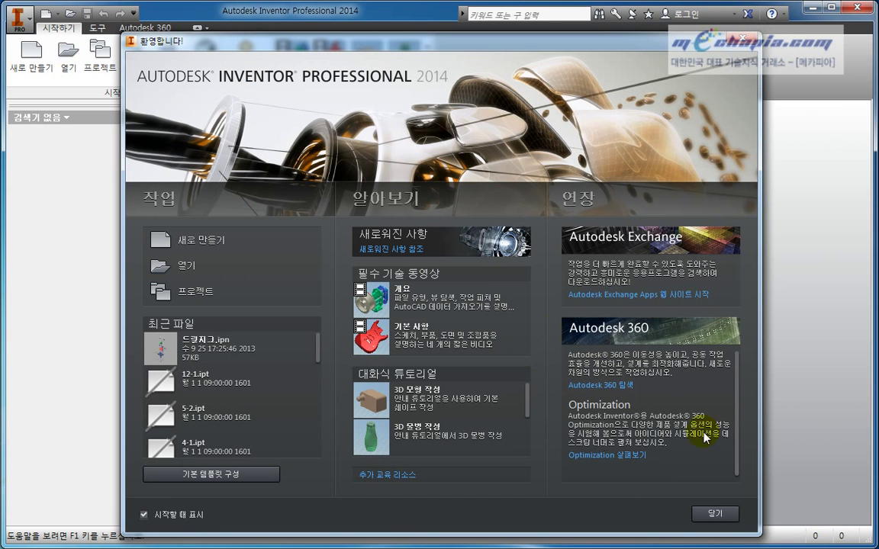
{"action": "left_click", "coordinate": [726, 513]}
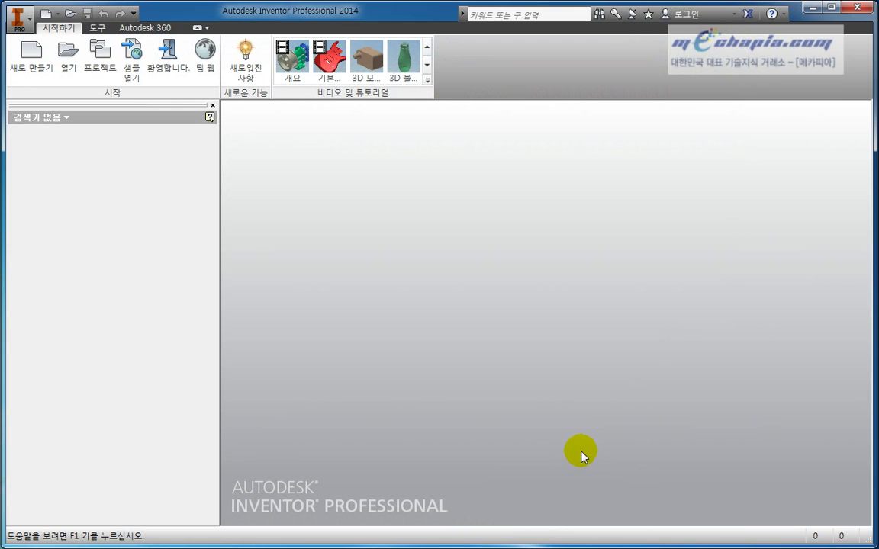
{"action": "left_click", "coordinate": [94, 28]}
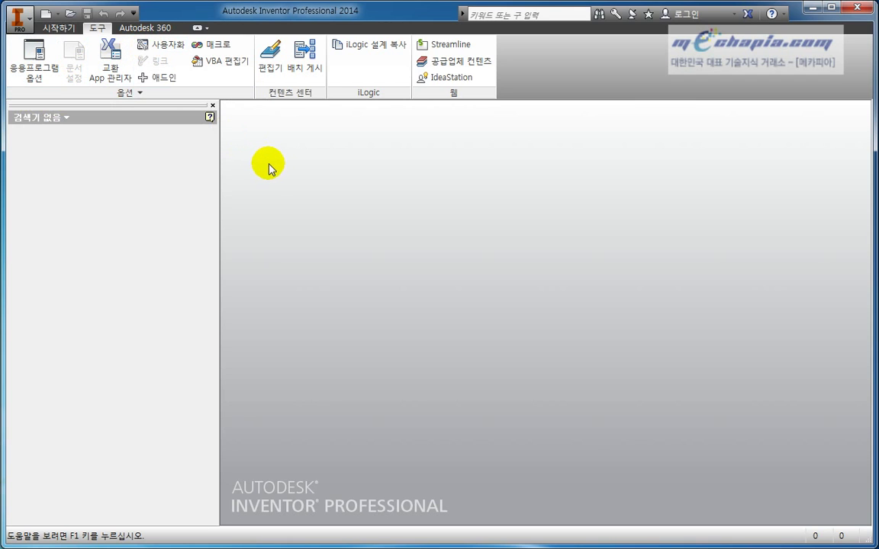
Open Application Options and browse the Save, File, Colors, Display, Hardware, Prompts and Drawing pages, ending on General
{"action": "left_click", "coordinate": [52, 80]}
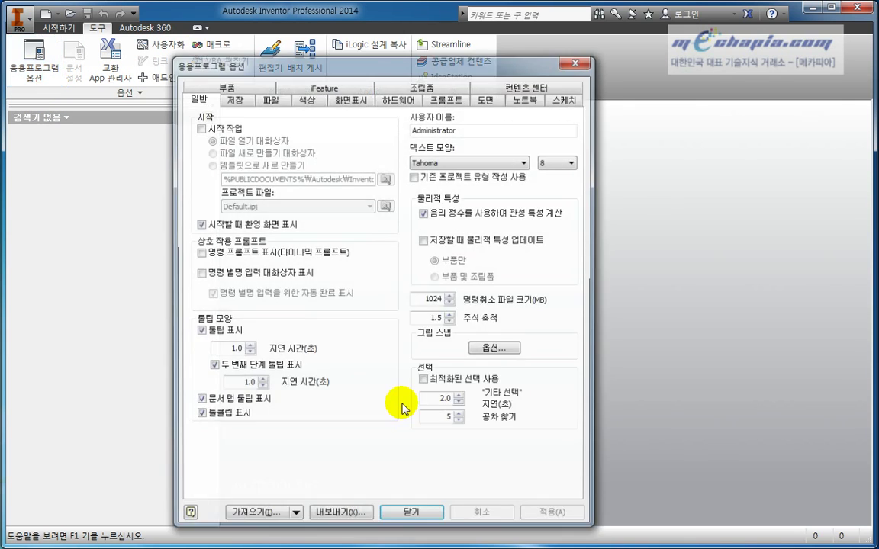
{"action": "left_click", "coordinate": [250, 100]}
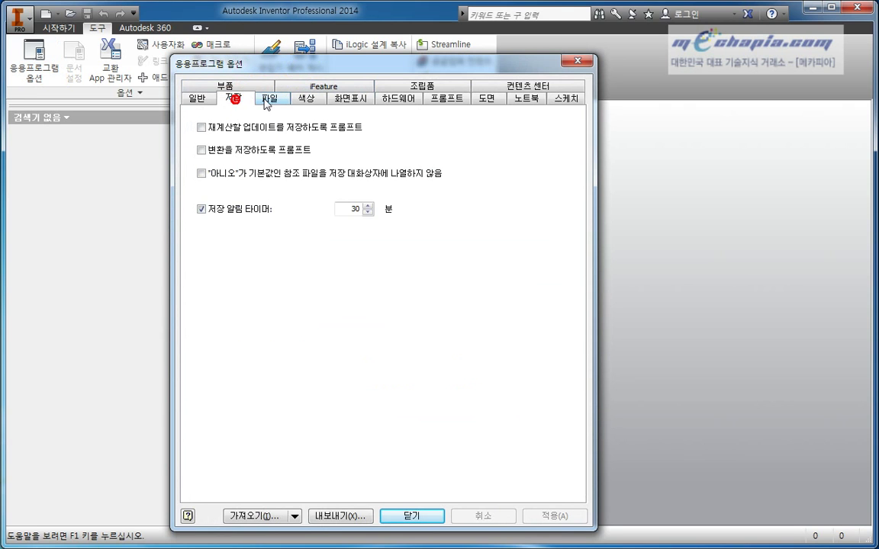
{"action": "left_click", "coordinate": [271, 100]}
{"action": "left_click", "coordinate": [305, 99]}
{"action": "left_click", "coordinate": [341, 99]}
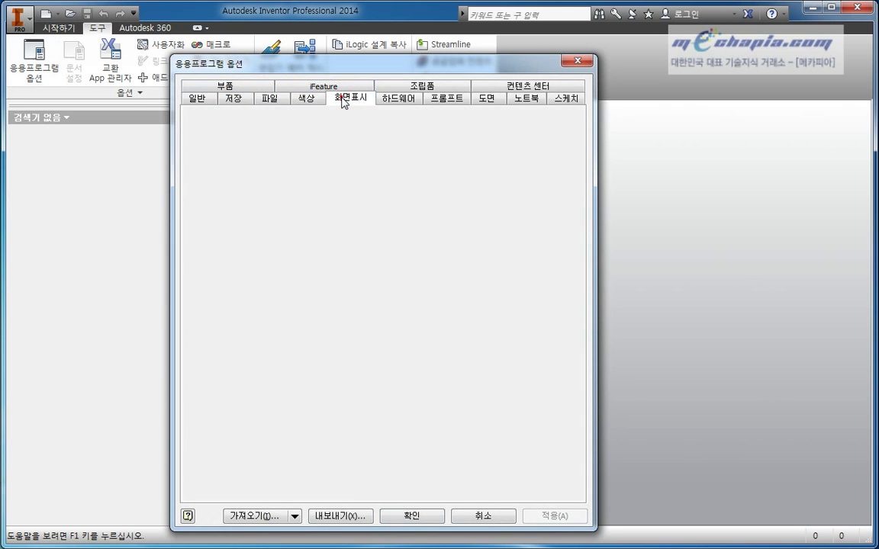
{"action": "left_click", "coordinate": [398, 98]}
{"action": "left_click", "coordinate": [433, 102]}
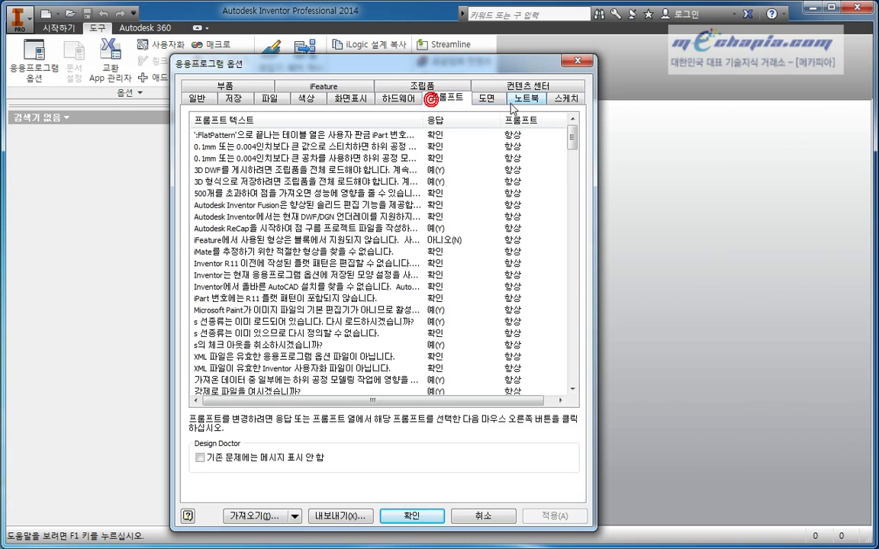
{"action": "left_click", "coordinate": [486, 99]}
{"action": "left_click", "coordinate": [194, 100]}
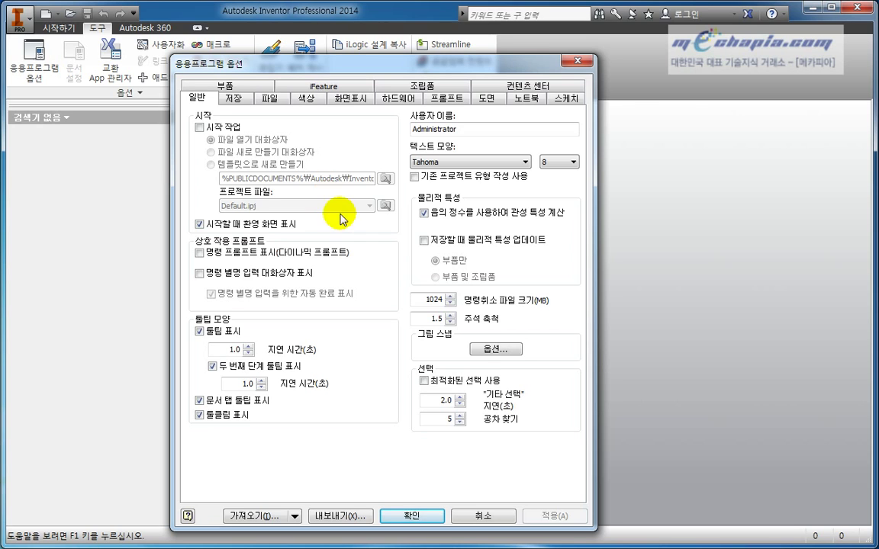
Change the Annotation Scale to 1, then set it back to 1.5
{"action": "double_click", "coordinate": [433, 319]}
{"action": "type", "text": "1"}
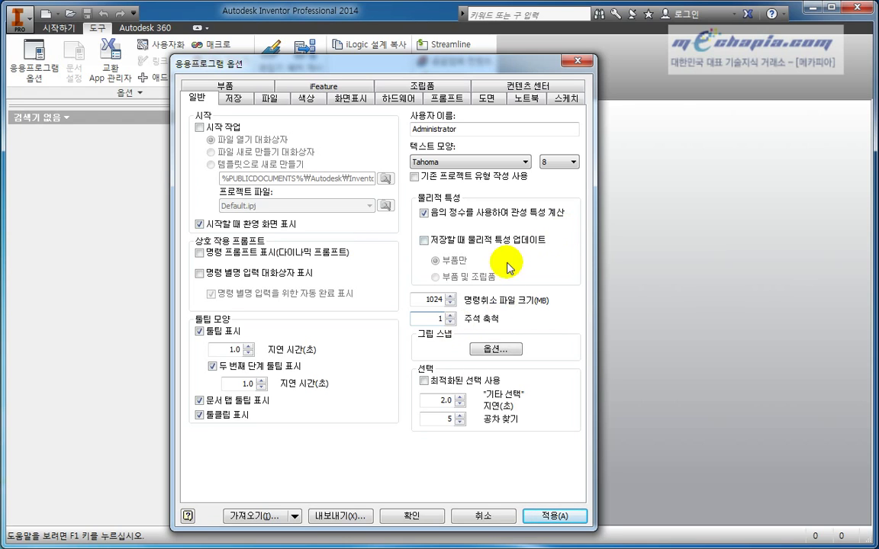
{"action": "left_click_drag", "start_coordinate": [421, 318], "coordinate": [450, 317]}
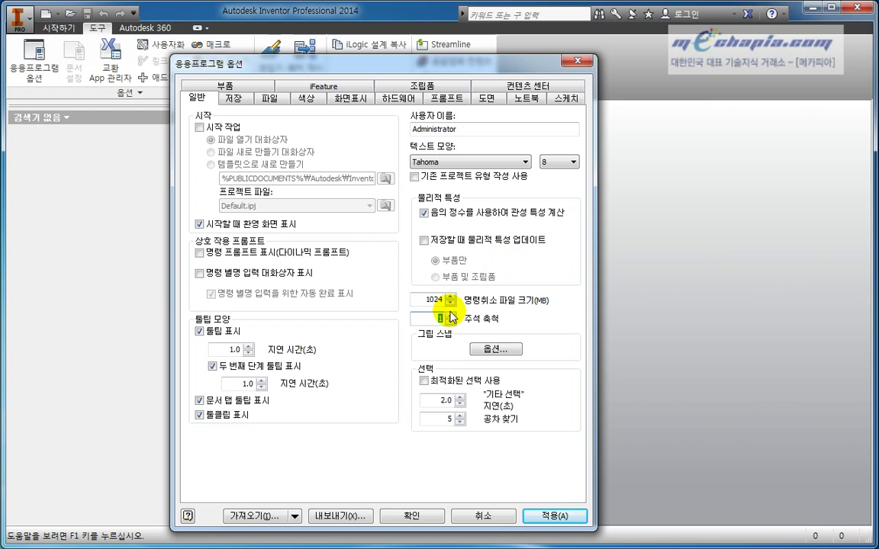
{"action": "type", "text": "1.5"}
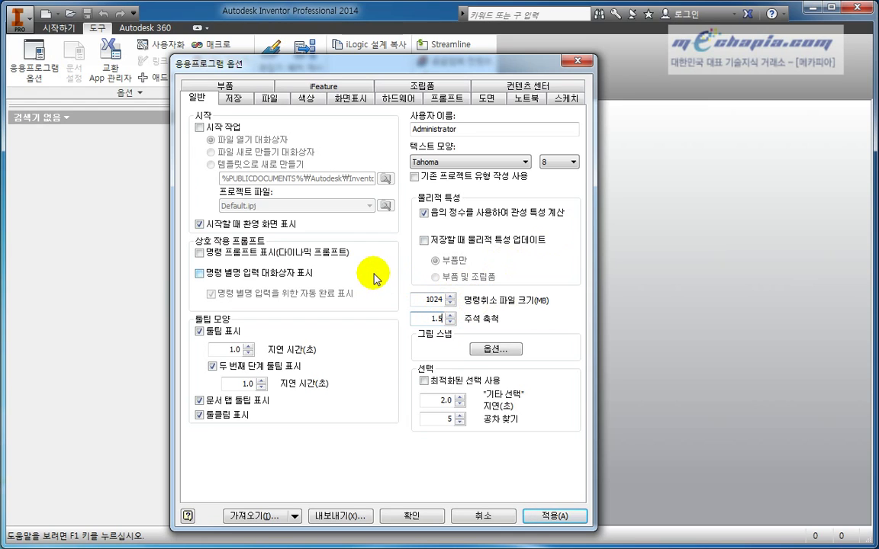
Browse the Save and File pages, ending on the Colors page
{"action": "left_click", "coordinate": [241, 96]}
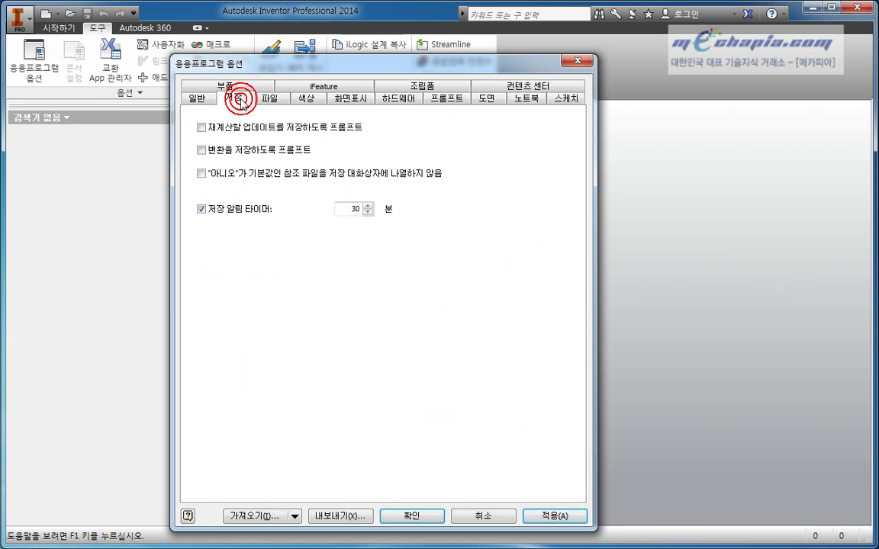
{"action": "left_click", "coordinate": [270, 101]}
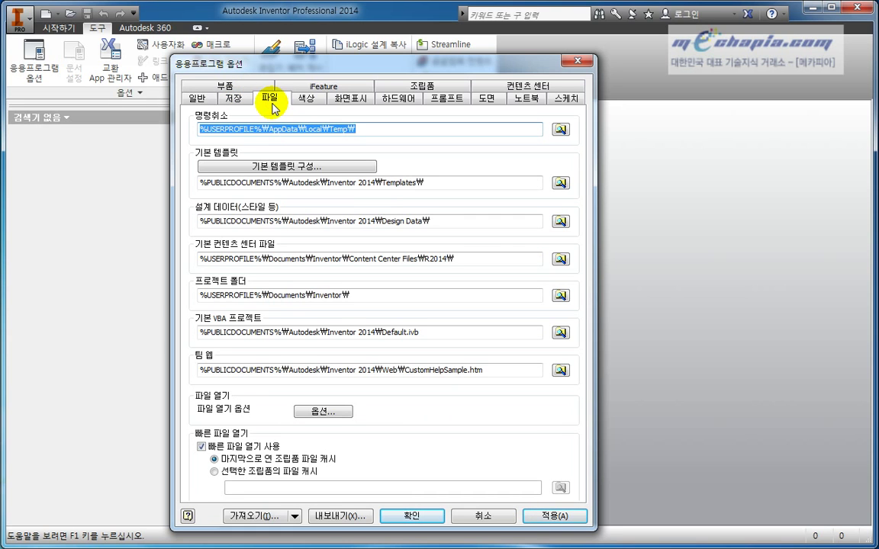
{"action": "left_click", "coordinate": [310, 100]}
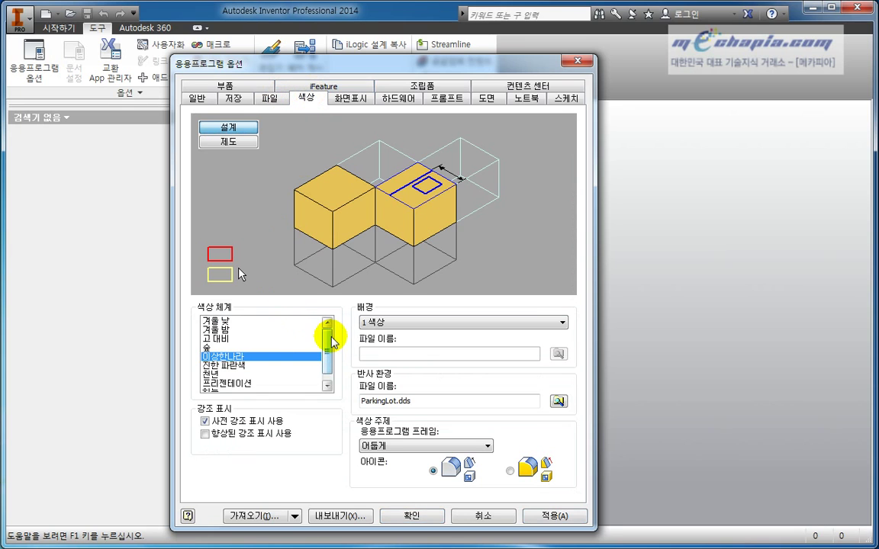
Compare the 겨울 낮 and 이상한나라 colour schemes and switch the background to Gradient
{"action": "left_click", "coordinate": [252, 322]}
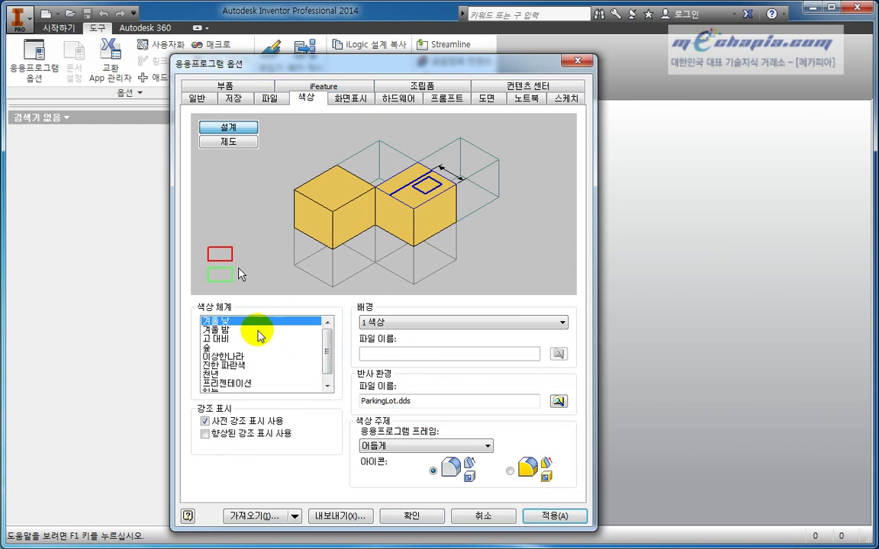
{"action": "left_click", "coordinate": [238, 357]}
{"action": "left_click", "coordinate": [229, 321]}
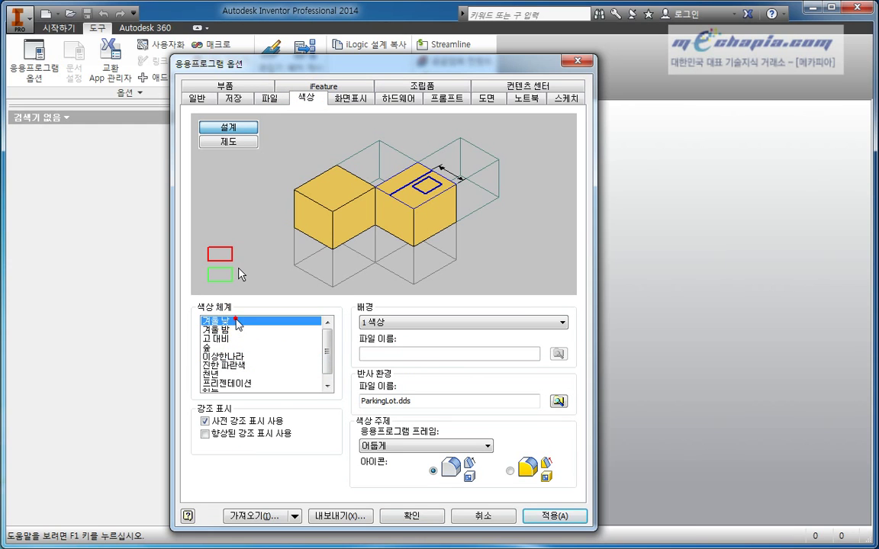
{"action": "left_click", "coordinate": [395, 324]}
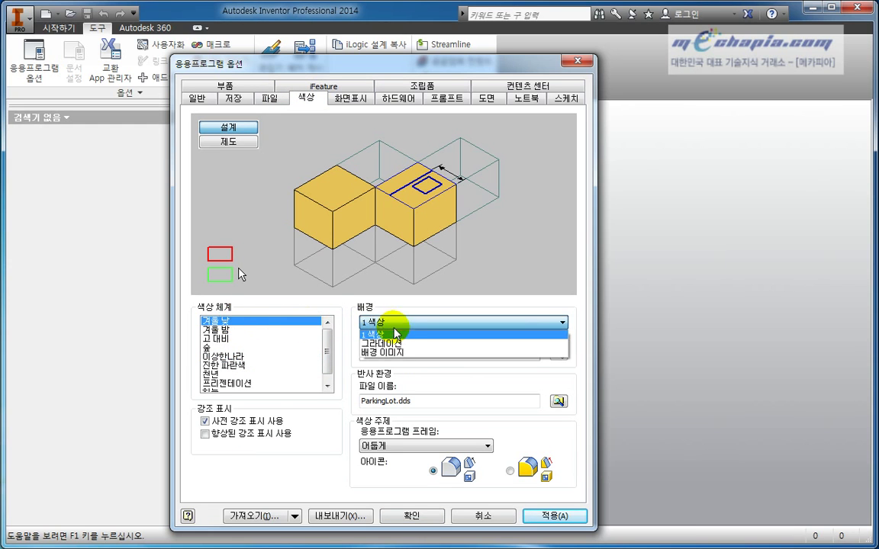
{"action": "left_click", "coordinate": [397, 344]}
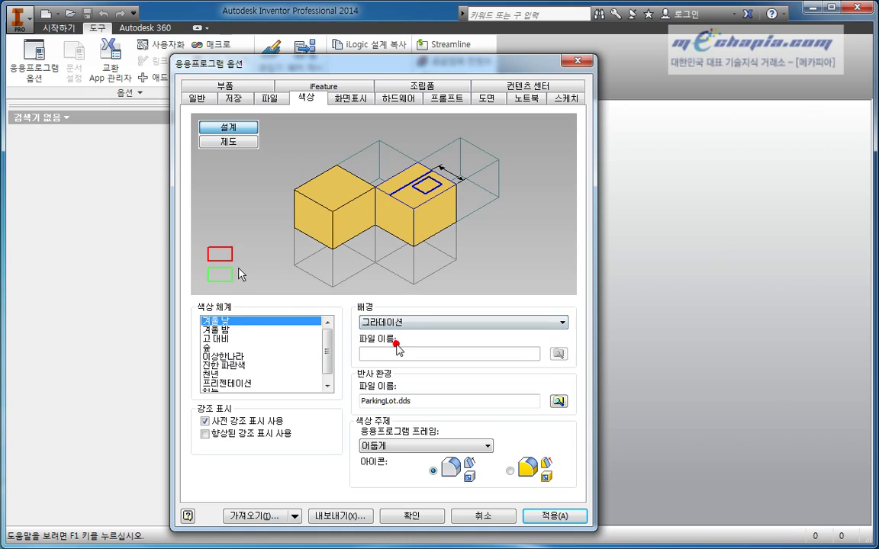
Return the background to 1 Color and settle on the 겨울 낮 colour scheme
{"action": "left_click", "coordinate": [223, 355]}
{"action": "left_click", "coordinate": [218, 321]}
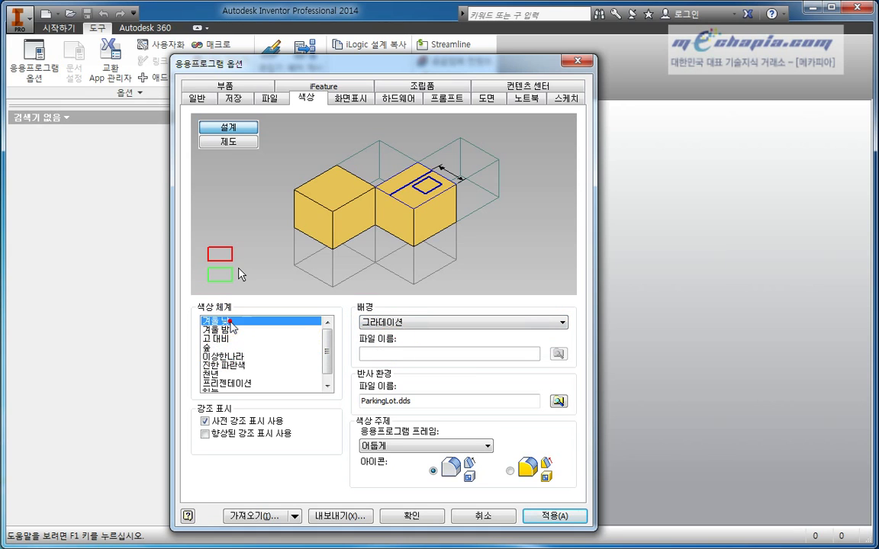
{"action": "left_click", "coordinate": [237, 357]}
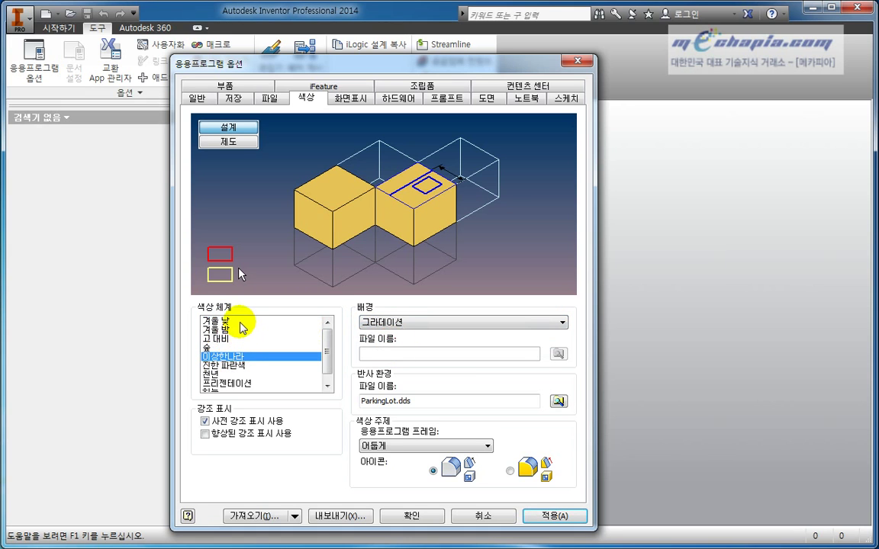
{"action": "left_click", "coordinate": [239, 322]}
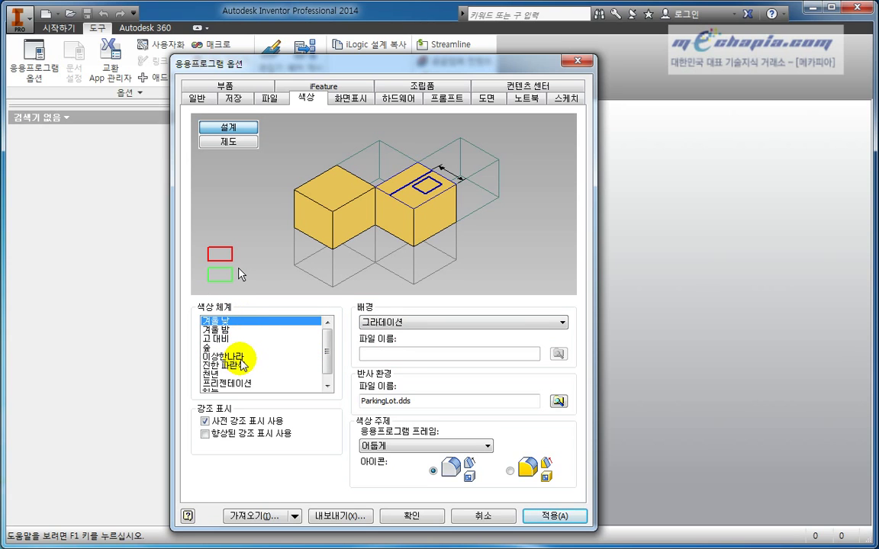
{"action": "left_click", "coordinate": [240, 357]}
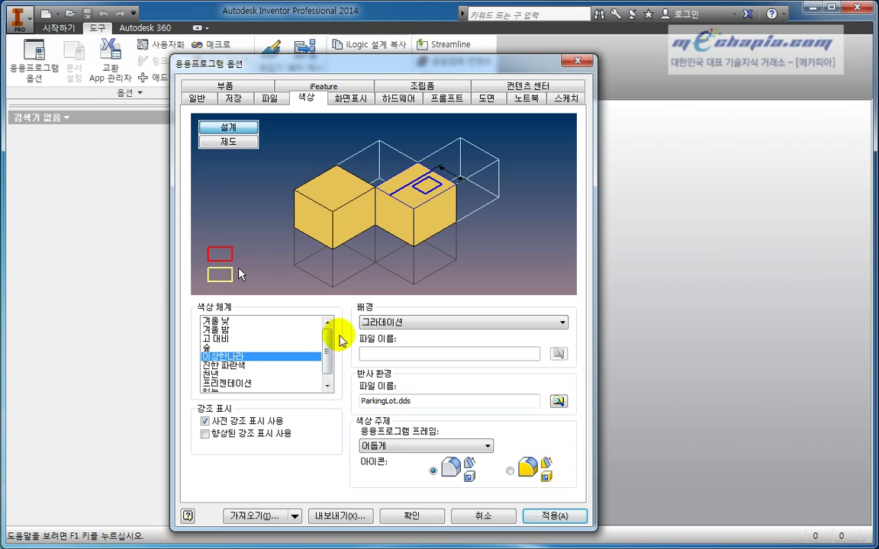
{"action": "left_click", "coordinate": [390, 325]}
{"action": "left_click", "coordinate": [385, 335]}
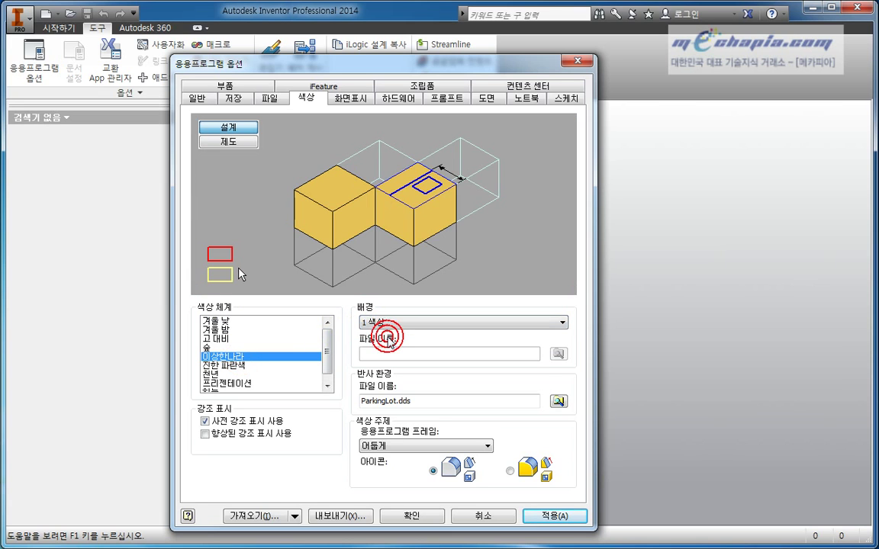
{"action": "left_click", "coordinate": [255, 321]}
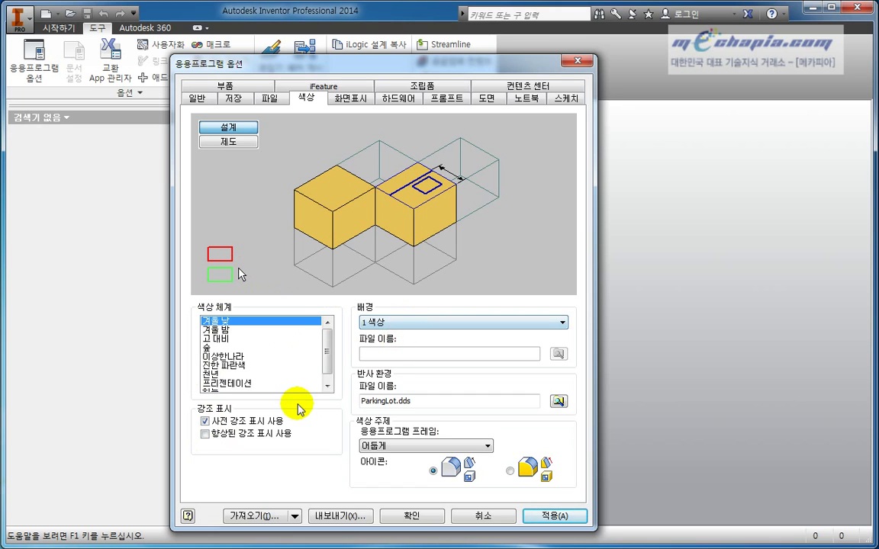
On the Display page, toggle between document and application appearance, keep Application Settings, and open its Settings
{"action": "left_click", "coordinate": [350, 101]}
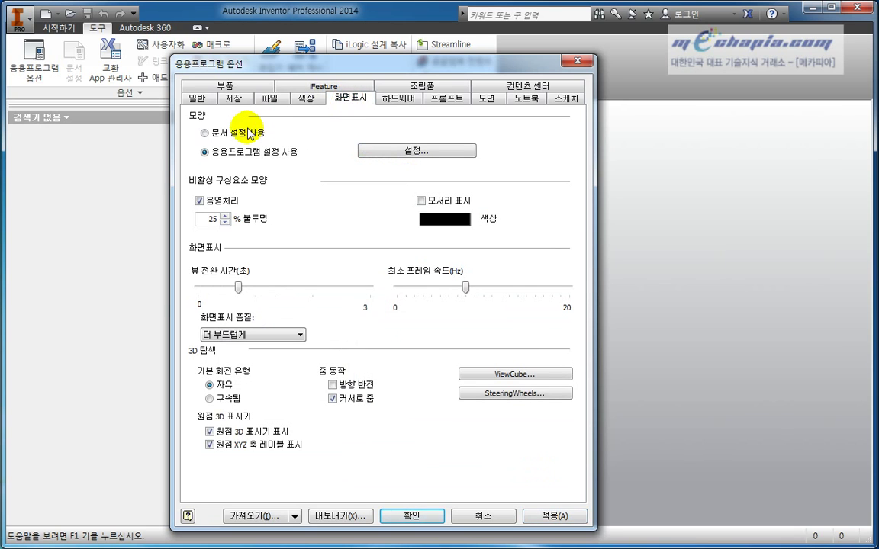
{"action": "left_click", "coordinate": [207, 133]}
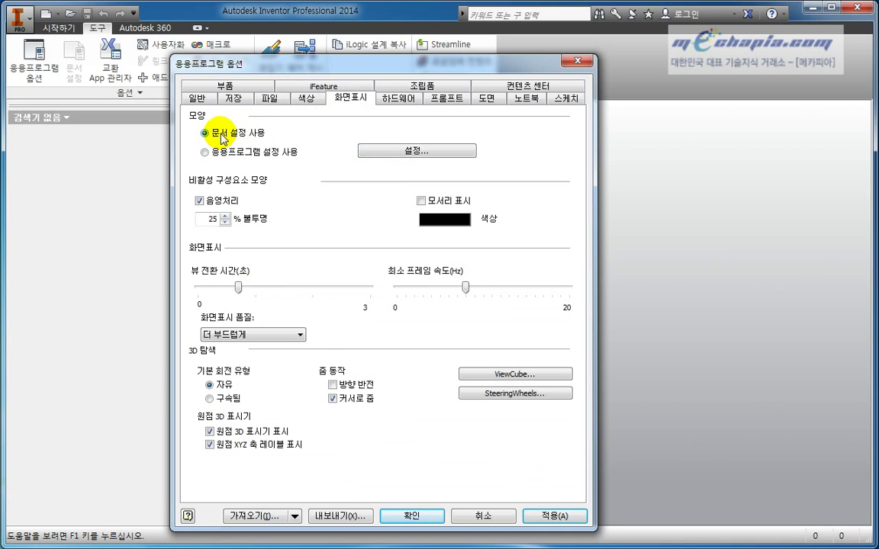
{"action": "left_click", "coordinate": [224, 152]}
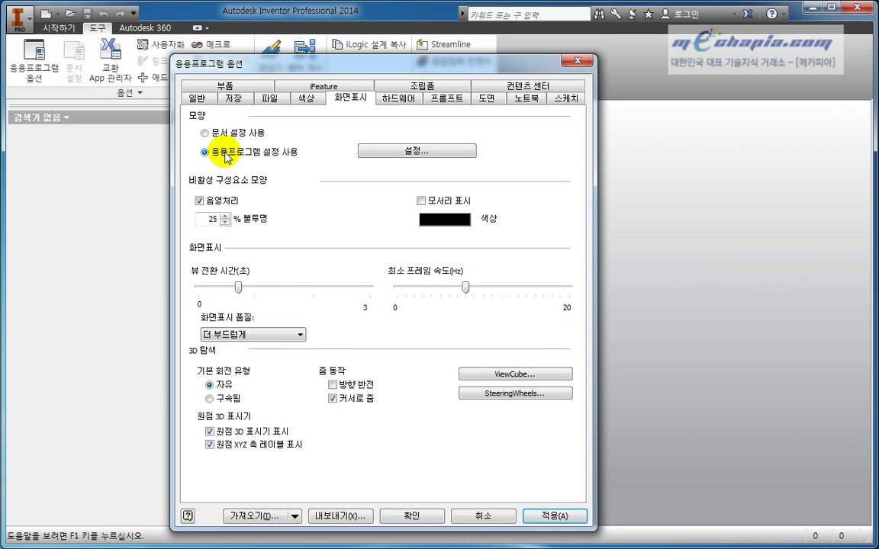
{"action": "left_click", "coordinate": [204, 132]}
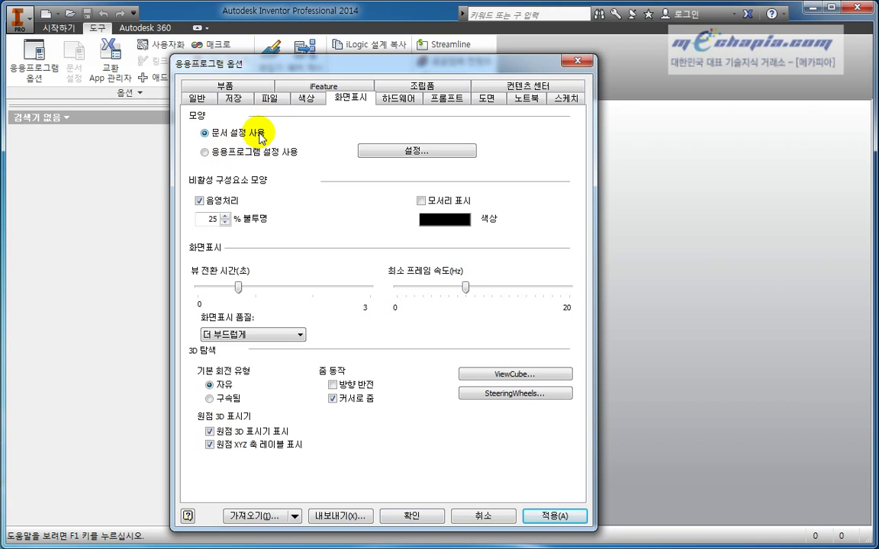
{"action": "left_click", "coordinate": [209, 153]}
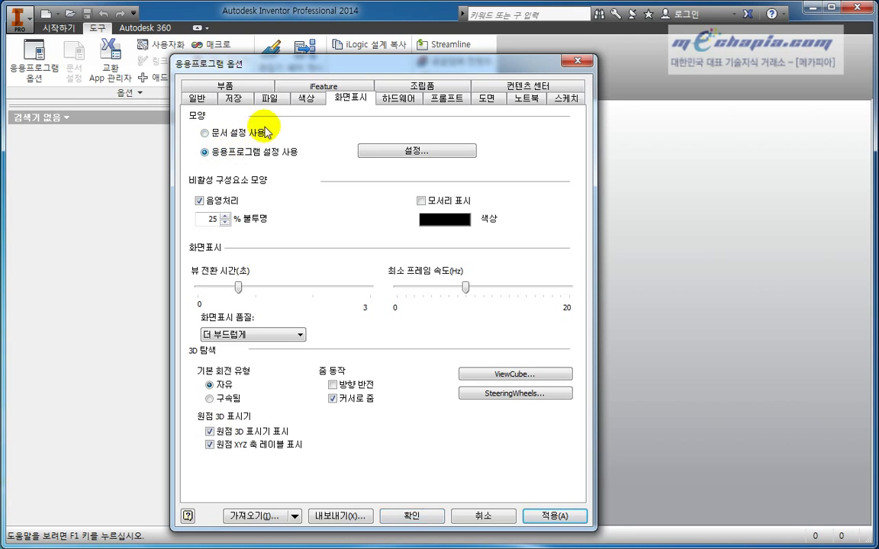
{"action": "left_click", "coordinate": [386, 151]}
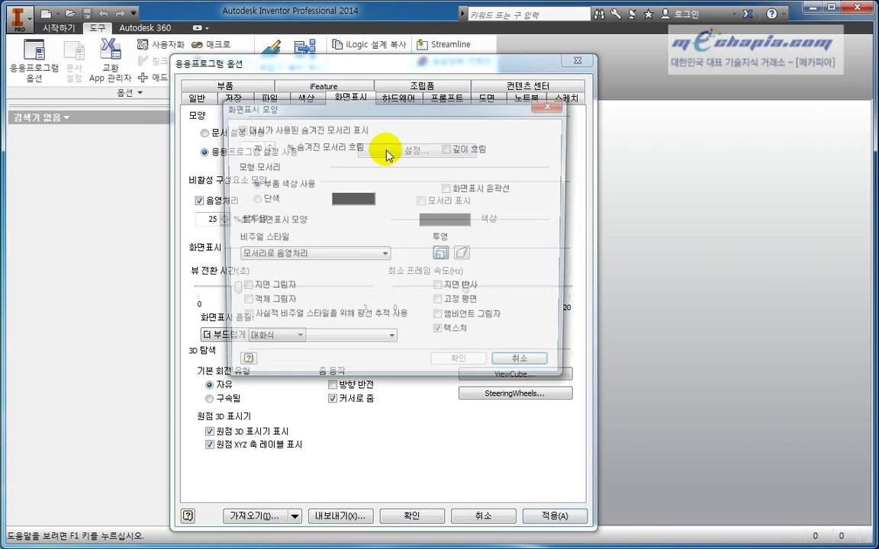
Set the default visual style to Shaded with Edges and confirm the Display Appearance settings
{"action": "left_click", "coordinate": [259, 256]}
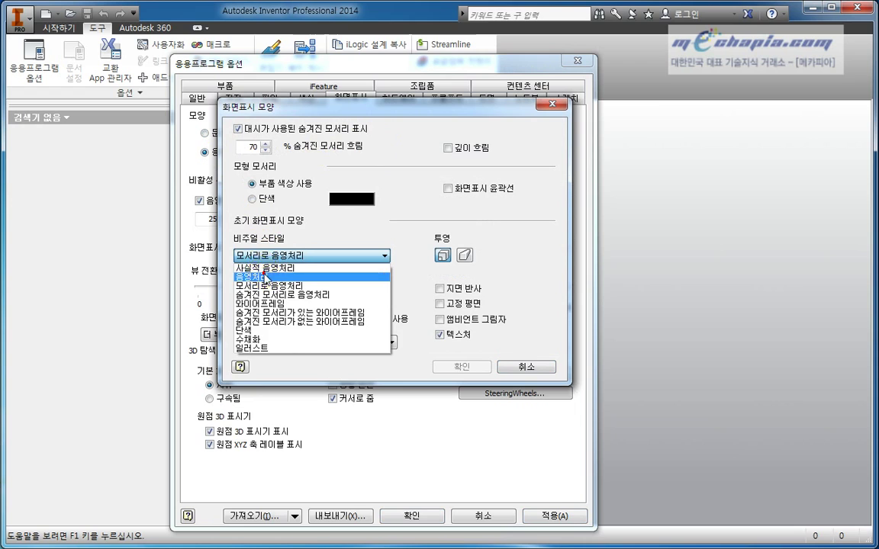
{"action": "left_click", "coordinate": [259, 276]}
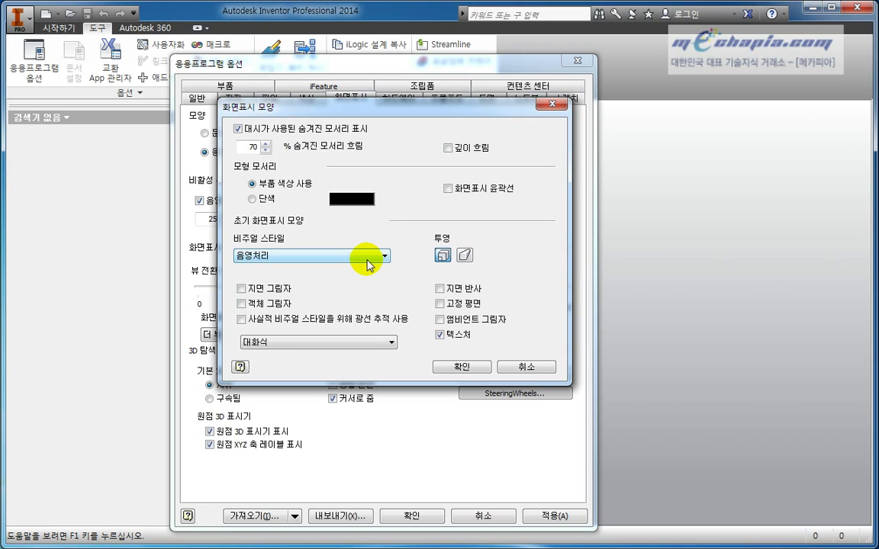
{"action": "left_click", "coordinate": [346, 257]}
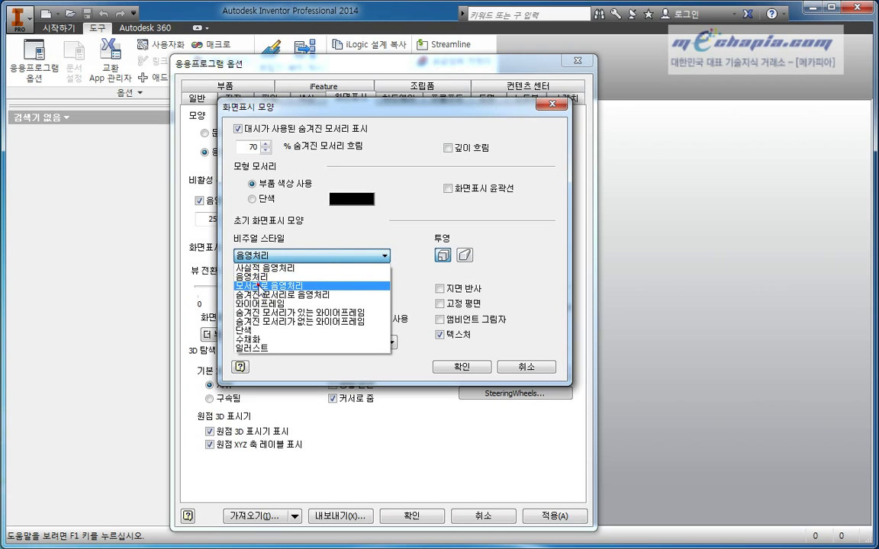
{"action": "left_click", "coordinate": [260, 286]}
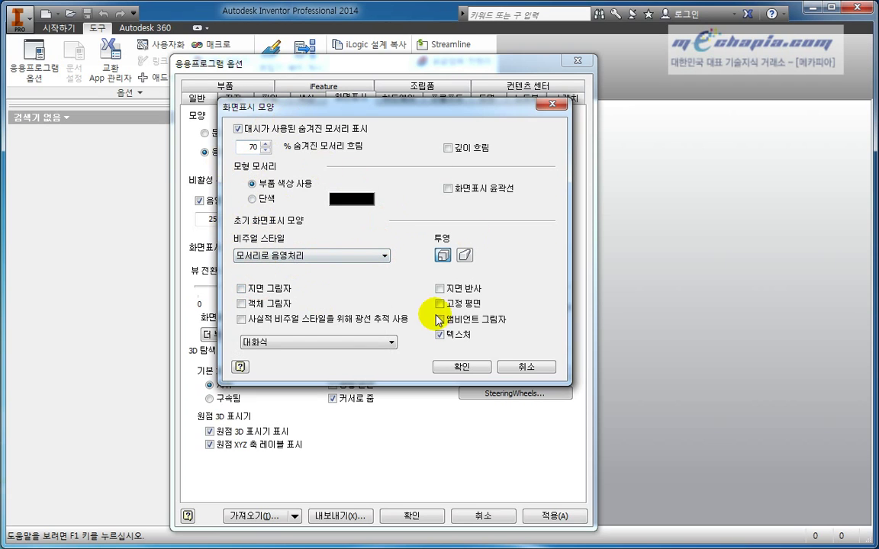
{"action": "left_click", "coordinate": [461, 366]}
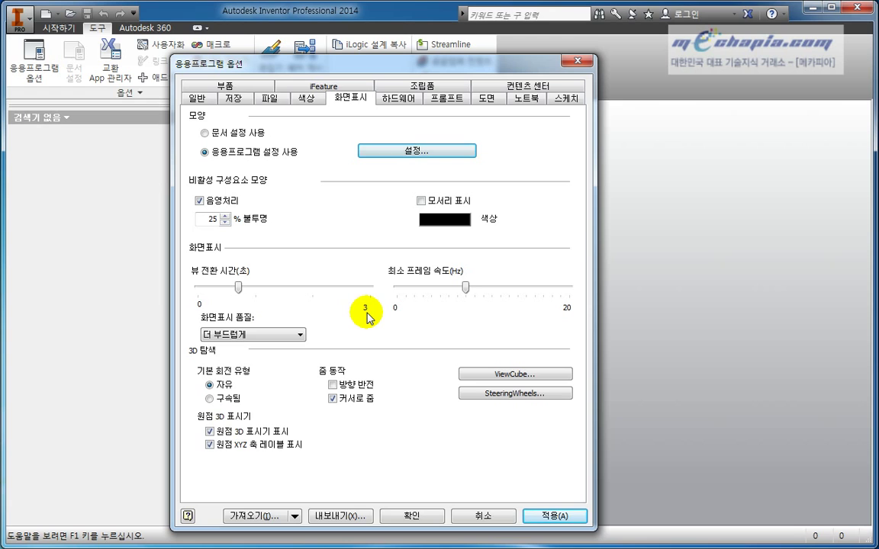
Toggle zoom Reverse Direction on and off, then browse the Hardware, Prompts and Drawing pages
{"action": "left_click", "coordinate": [333, 385]}
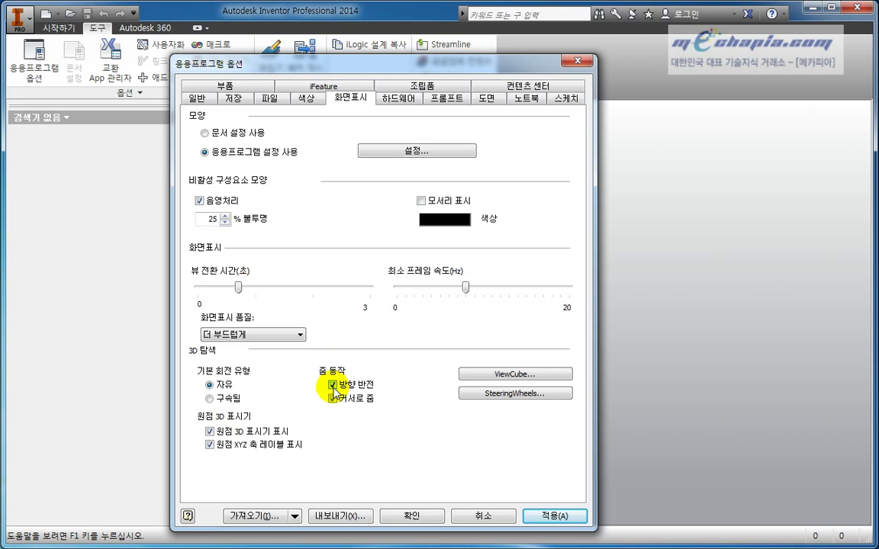
{"action": "left_click", "coordinate": [332, 385]}
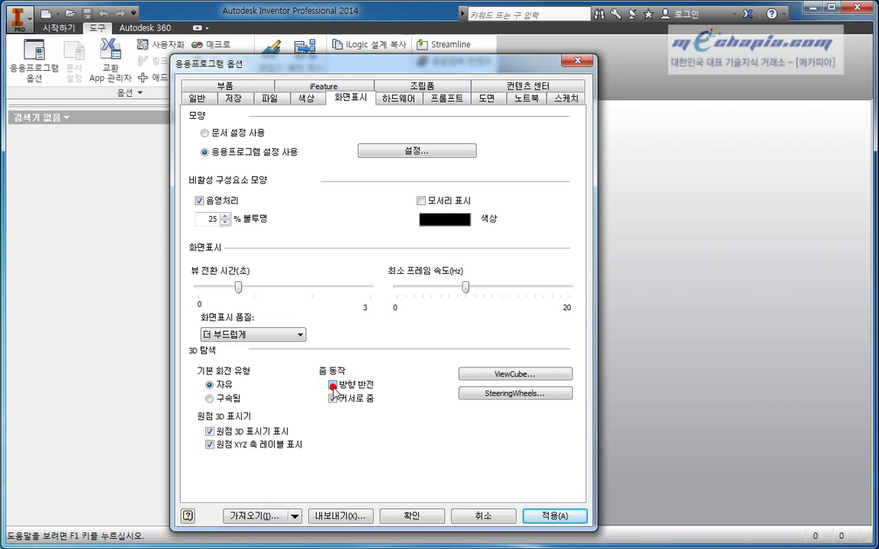
{"action": "left_click", "coordinate": [408, 102]}
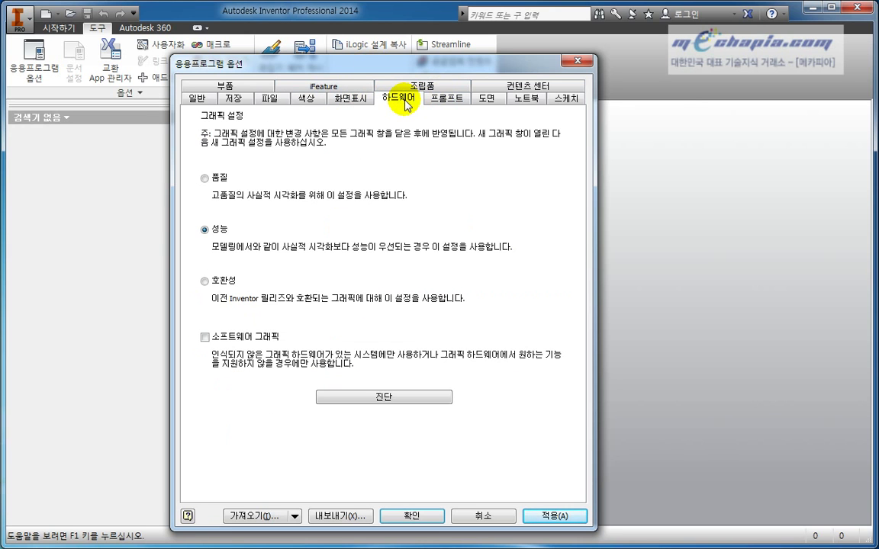
{"action": "left_click", "coordinate": [444, 99]}
{"action": "left_click", "coordinate": [483, 107]}
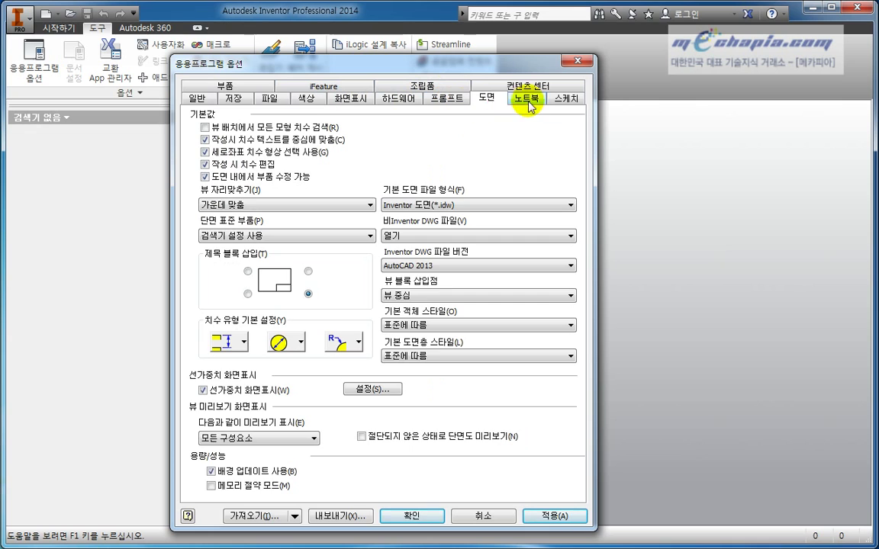
In Sketch options, toggle Edit dimension when created and Autoproject edges off and back on
{"action": "left_click", "coordinate": [525, 98]}
{"action": "left_click", "coordinate": [568, 102]}
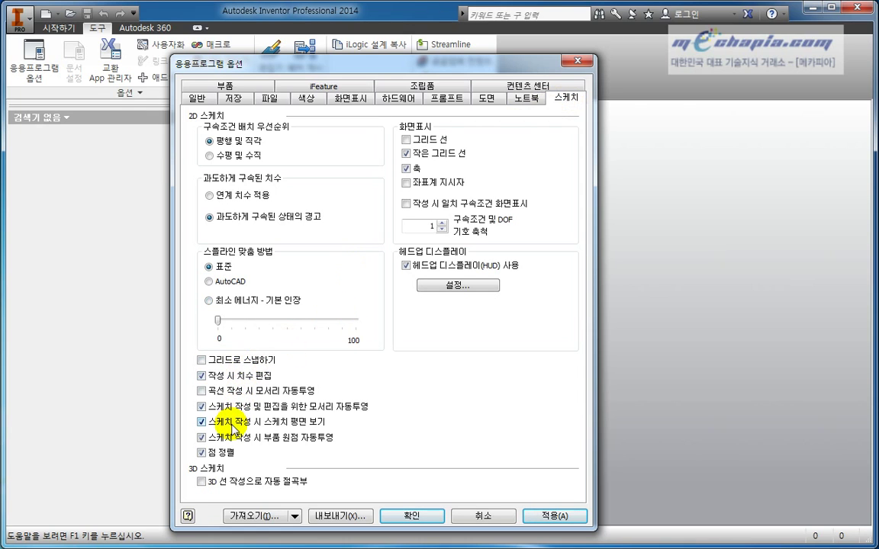
{"action": "left_click", "coordinate": [201, 376]}
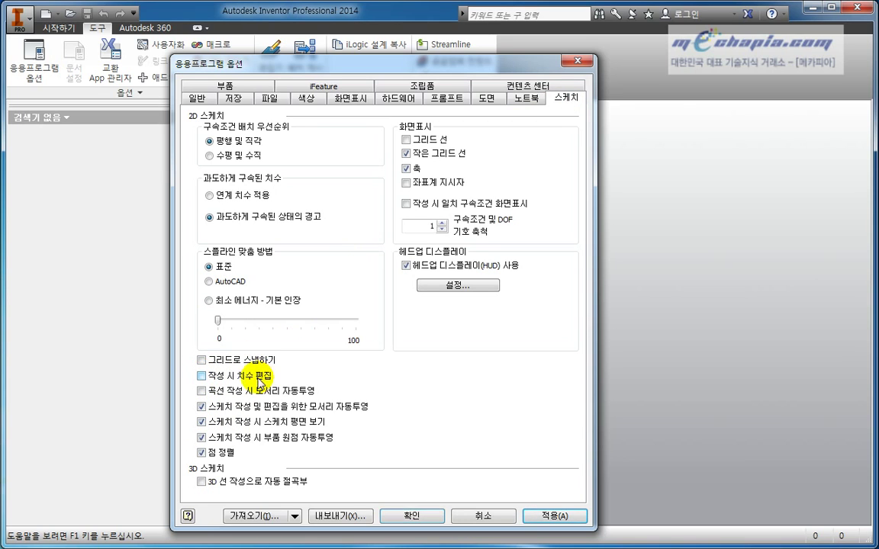
{"action": "left_click", "coordinate": [215, 379]}
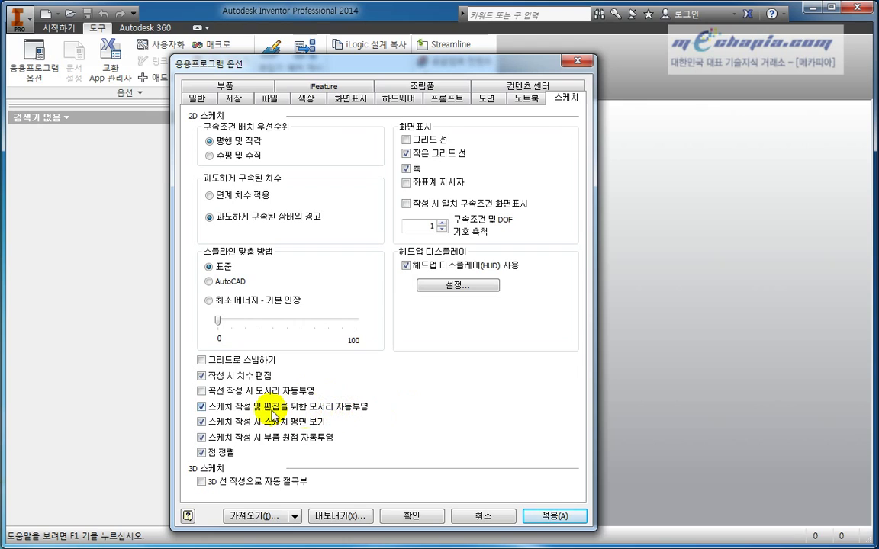
{"action": "left_click", "coordinate": [202, 408]}
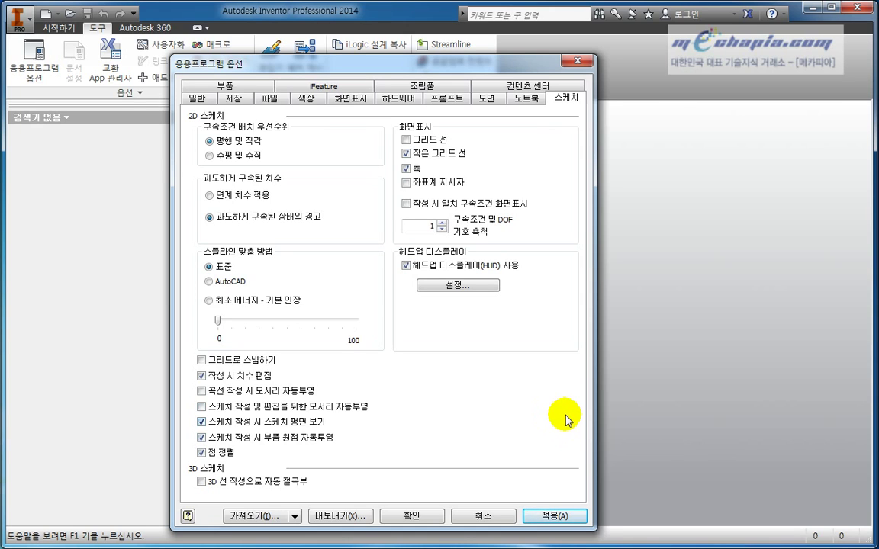
{"action": "left_click", "coordinate": [202, 407]}
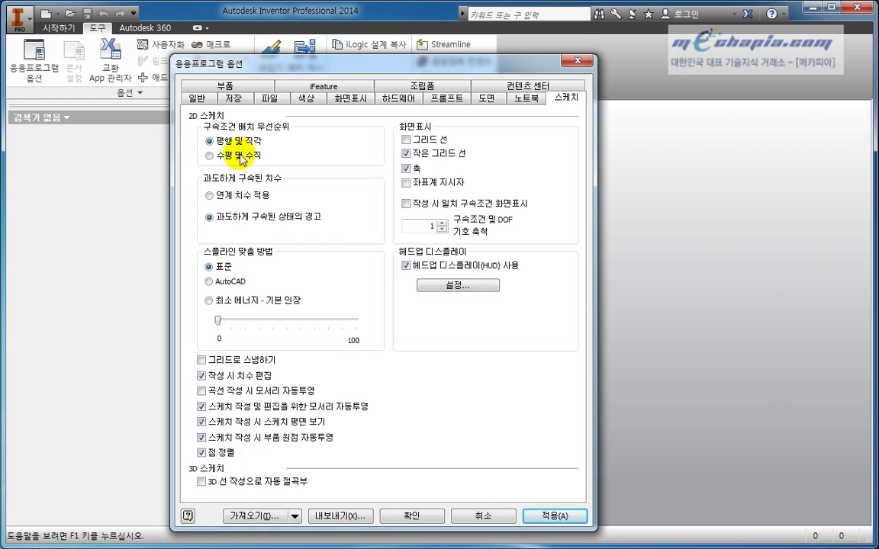
{"action": "left_click", "coordinate": [229, 86]}
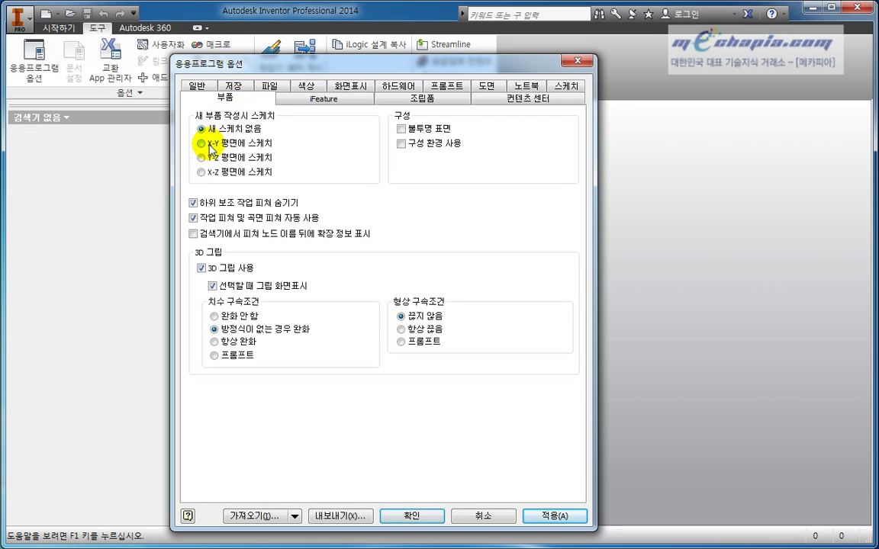
Try Sketch on X-Y plane for new parts, revert to No new sketch, and view Assembly options
{"action": "left_click", "coordinate": [206, 144]}
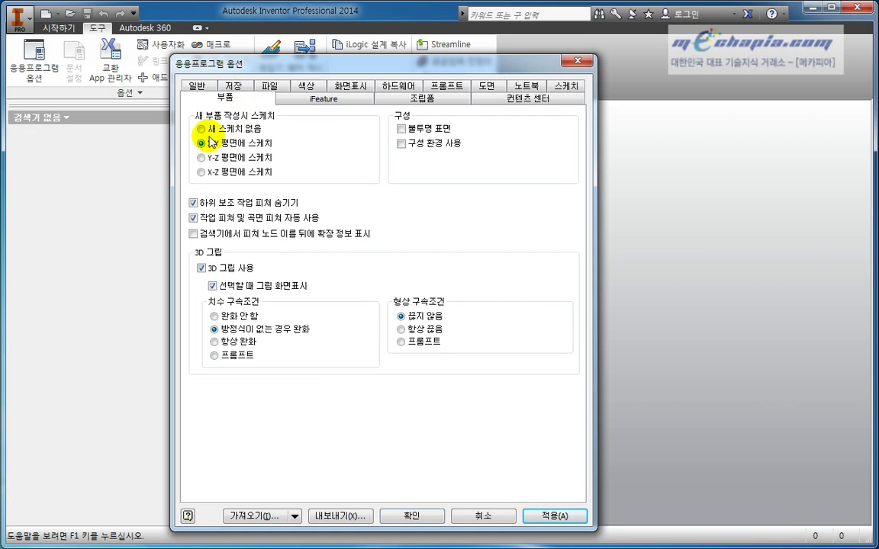
{"action": "left_click", "coordinate": [202, 129]}
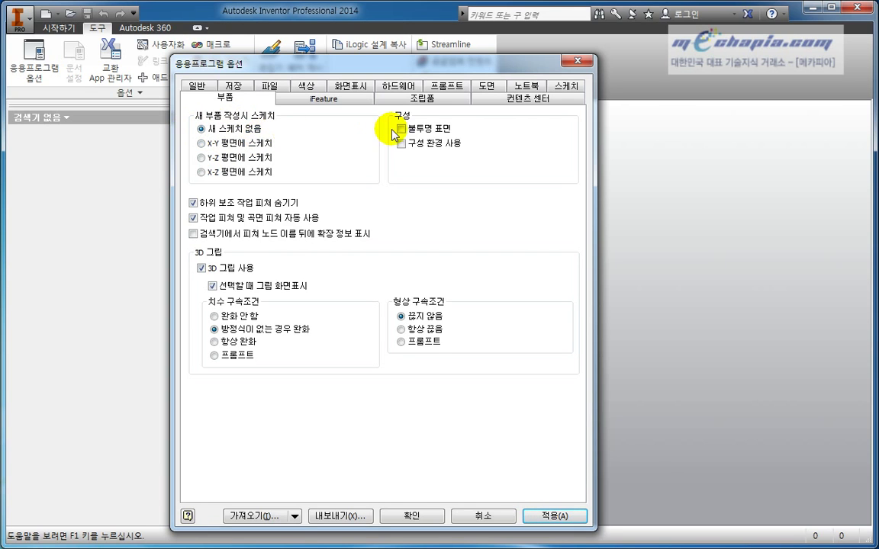
{"action": "left_click", "coordinate": [436, 103]}
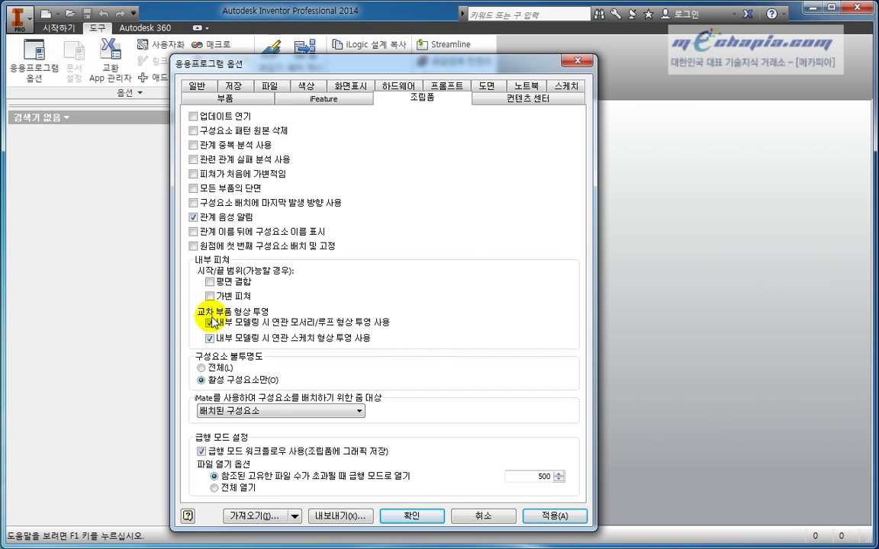
Turn off Relationship audio notification and accept the Application Options with OK
{"action": "left_click", "coordinate": [193, 217]}
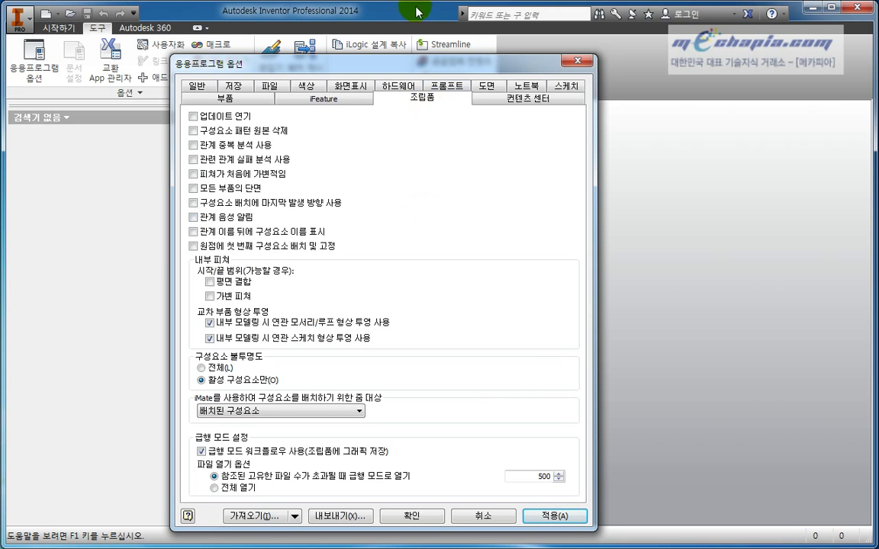
{"action": "left_click_drag", "start_coordinate": [389, 63], "coordinate": [402, 31]}
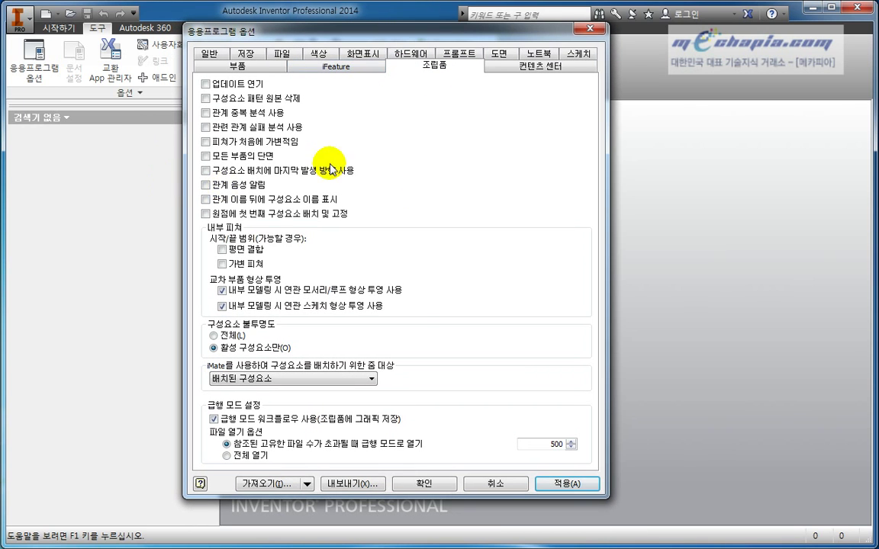
{"action": "left_click", "coordinate": [424, 484]}
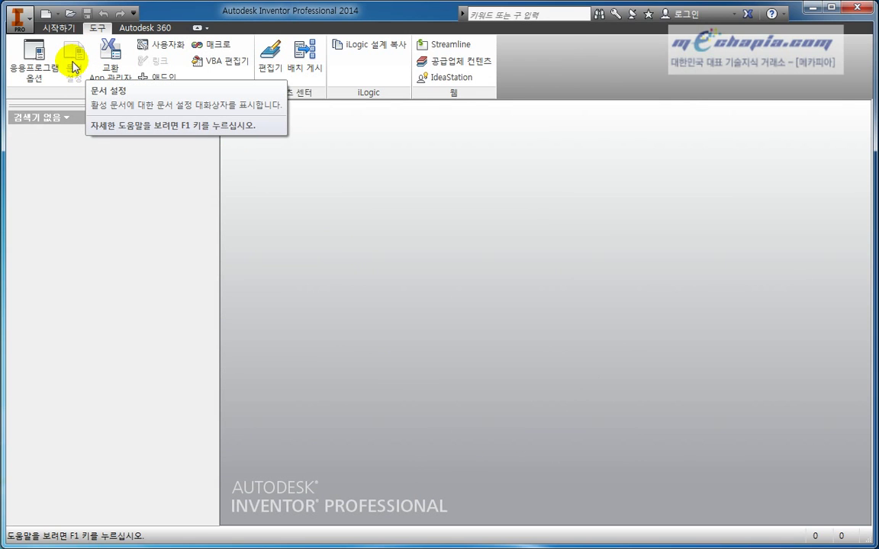
Open the Customize dialog from the Options panel on the Tools tab
{"action": "left_click", "coordinate": [155, 50]}
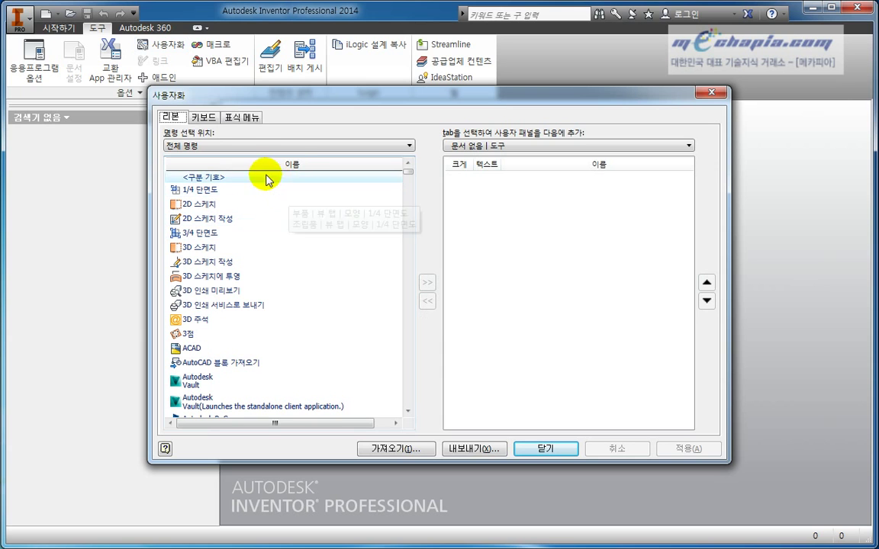
Look through the Ribbon, Keyboard and Marking Menu pages, ending on the Keyboard shortcut list
{"action": "left_click", "coordinate": [168, 117]}
{"action": "left_click", "coordinate": [203, 117]}
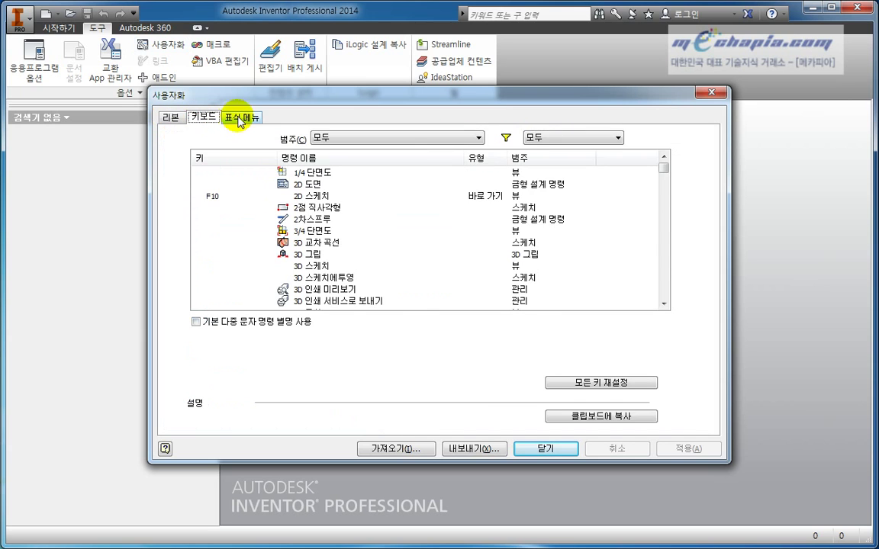
{"action": "left_click", "coordinate": [236, 117]}
{"action": "left_click", "coordinate": [169, 118]}
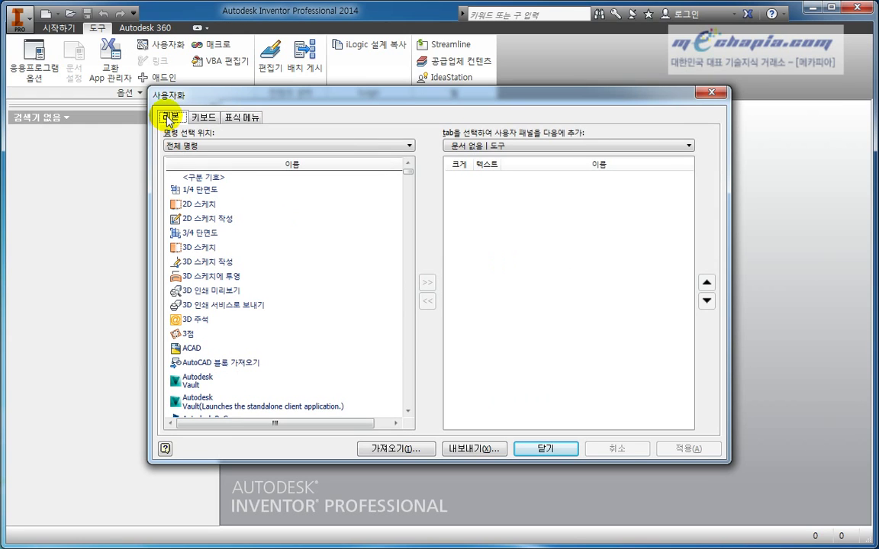
{"action": "left_click", "coordinate": [200, 117]}
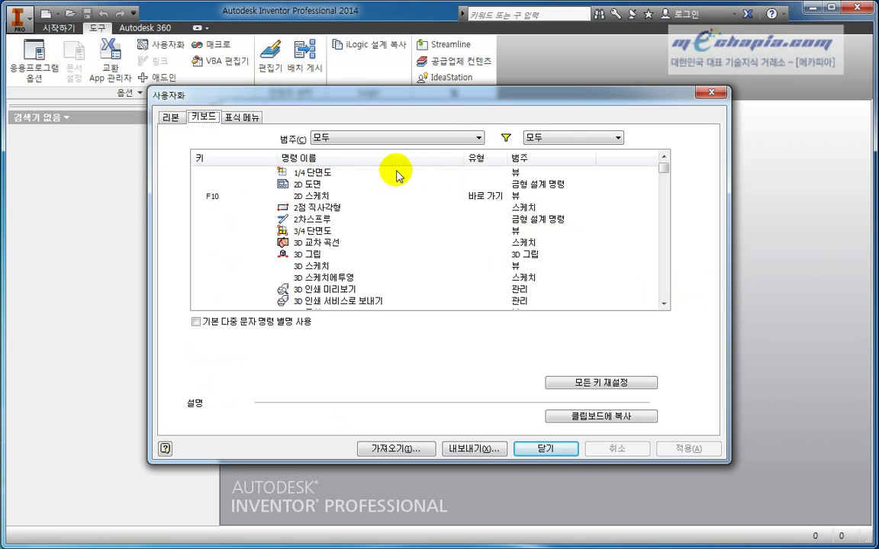
Filter the shortcuts to 부품, then to 스케치된 피쳐, listing H for 구멍 and E for 돌출
{"action": "left_click", "coordinate": [398, 137]}
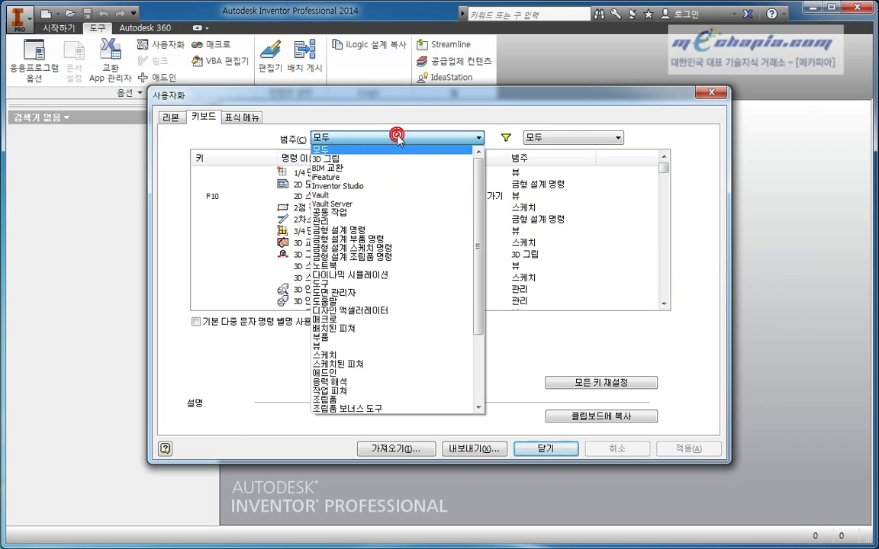
{"action": "left_click", "coordinate": [371, 336]}
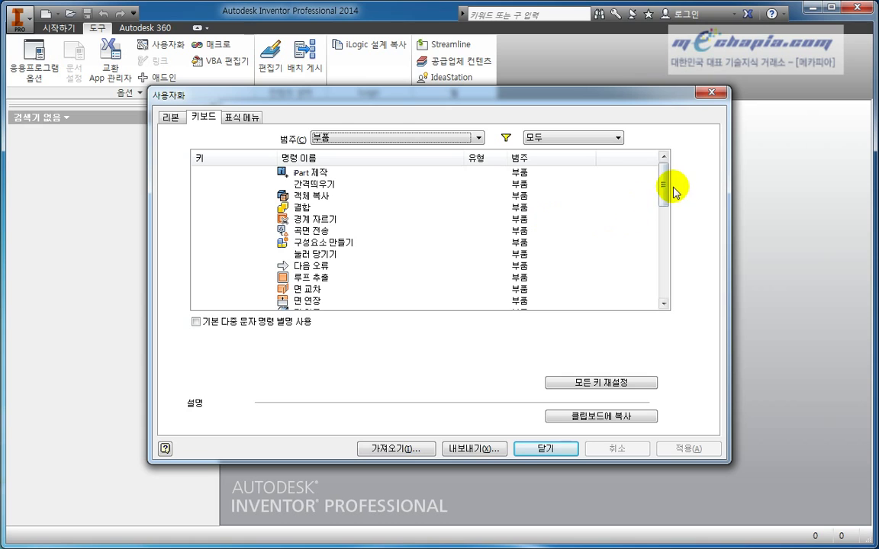
{"action": "mouse_move", "coordinate": [664, 190]}
{"action": "left_mouse_down"}
{"action": "mouse_move", "coordinate": [677, 266]}
{"action": "mouse_move", "coordinate": [667, 153]}
{"action": "left_mouse_up"}
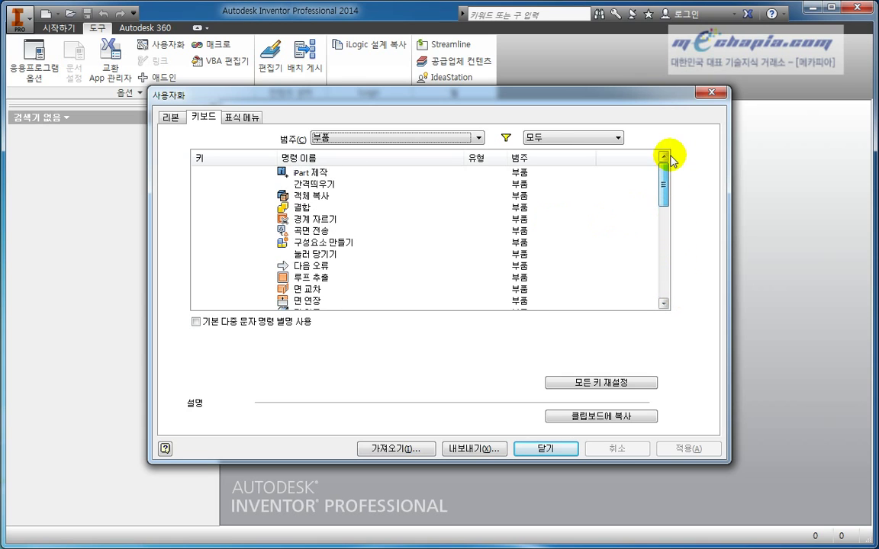
{"action": "left_click", "coordinate": [347, 139]}
{"action": "scroll", "coordinate": [351, 293], "scroll_direction": "up", "scroll_amount": 4}
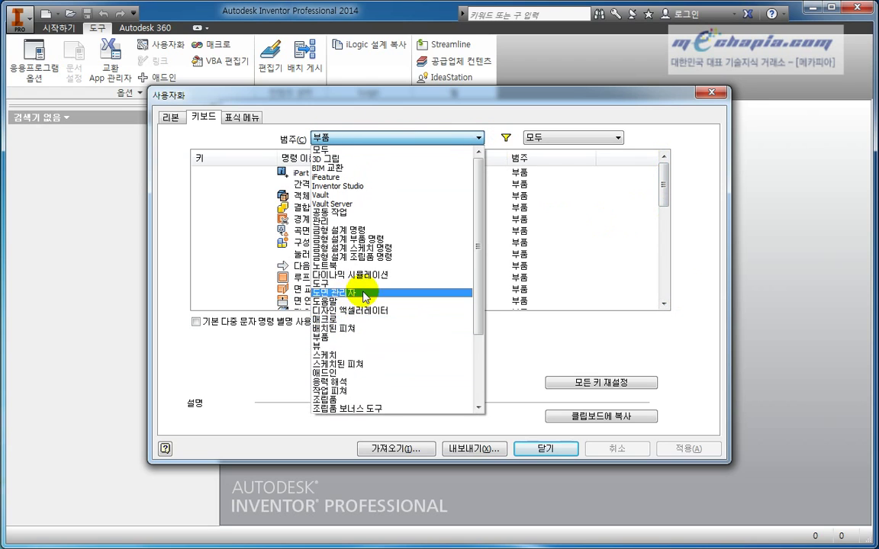
{"action": "scroll", "coordinate": [379, 324], "scroll_direction": "down", "scroll_amount": 1}
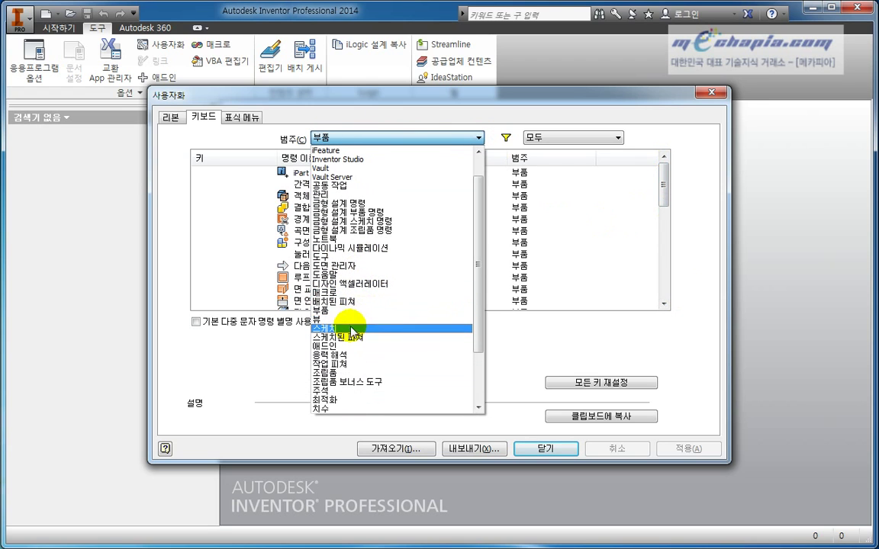
{"action": "left_click", "coordinate": [339, 338]}
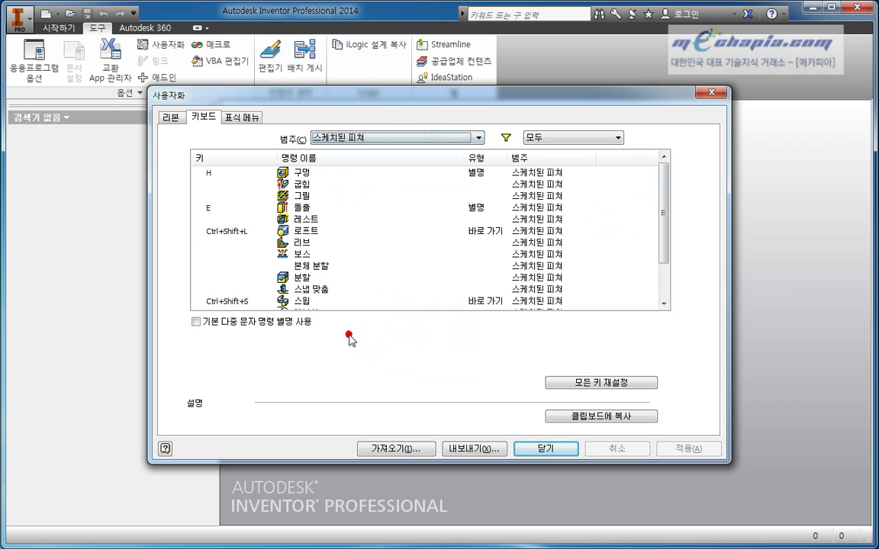
{"action": "left_click", "coordinate": [663, 202]}
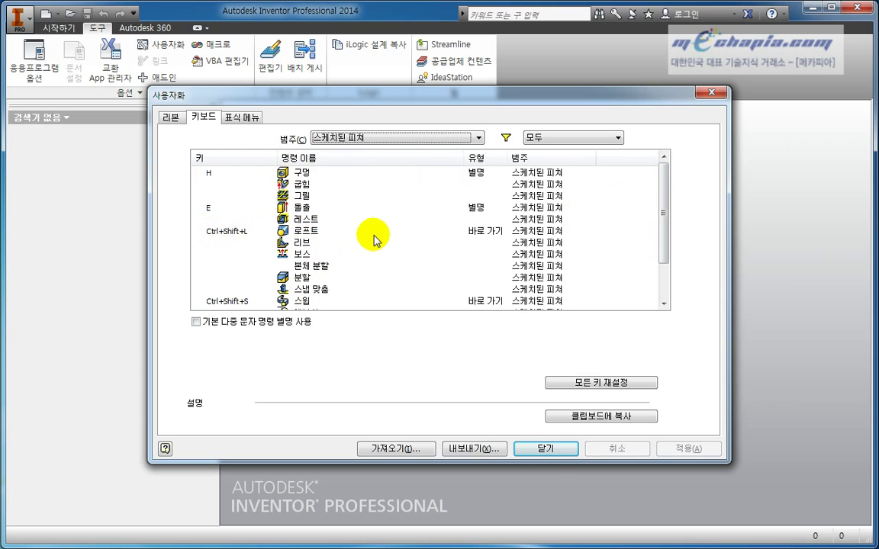
{"action": "scroll", "coordinate": [372, 237], "scroll_direction": "down", "scroll_amount": 2}
{"action": "scroll", "coordinate": [374, 239], "scroll_direction": "up", "scroll_amount": 1}
{"action": "scroll", "coordinate": [375, 235], "scroll_direction": "up", "scroll_amount": 1}
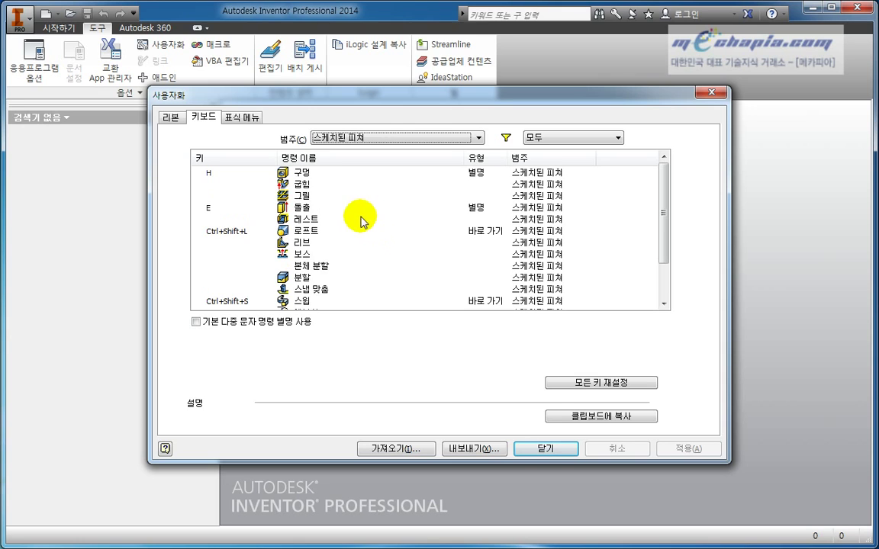
{"action": "left_click", "coordinate": [239, 185]}
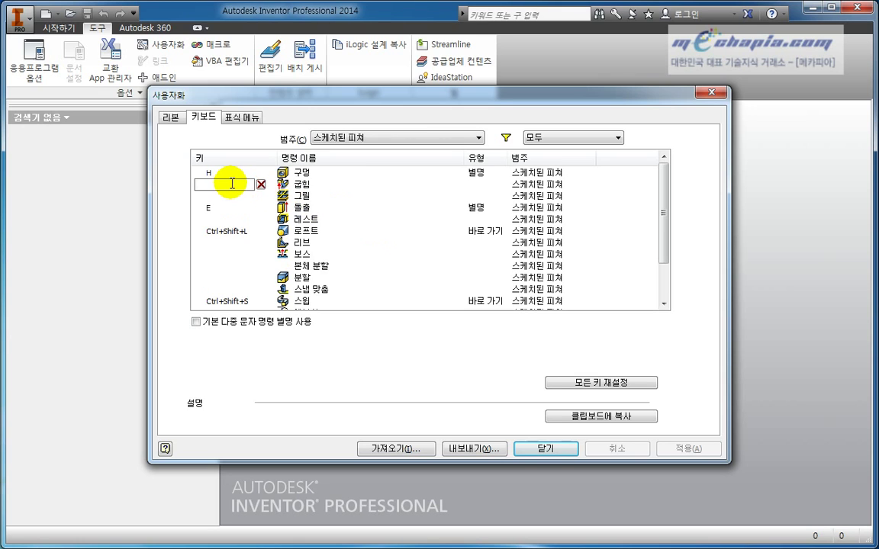
{"action": "type", "text": "A"}
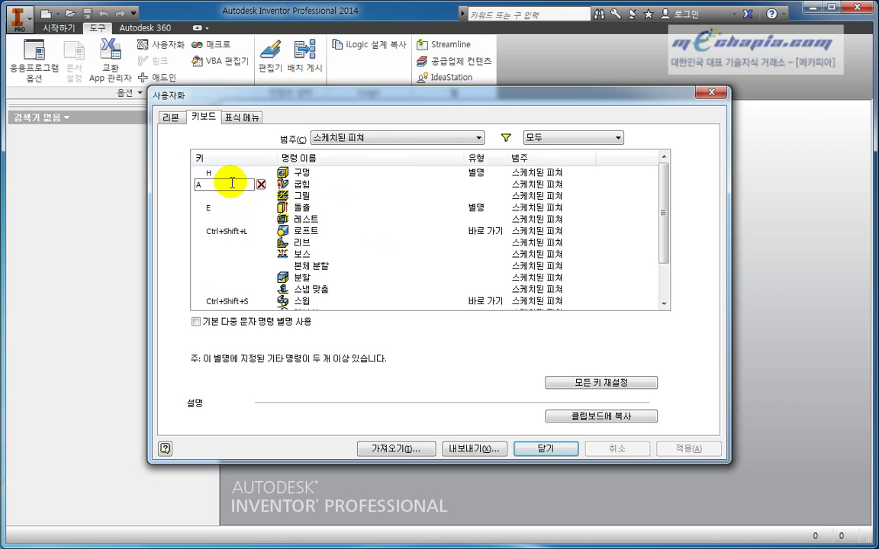
{"action": "key", "text": "BackSpace"}
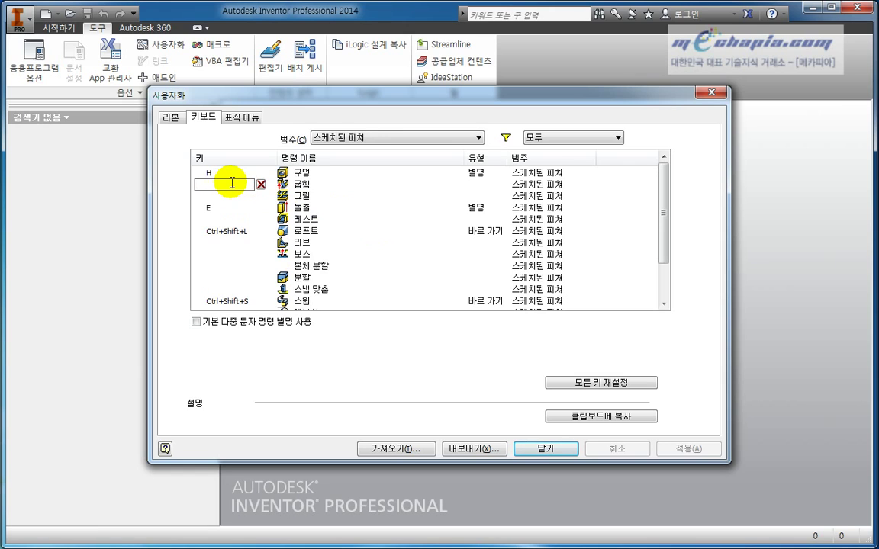
{"action": "key", "text": "Return"}
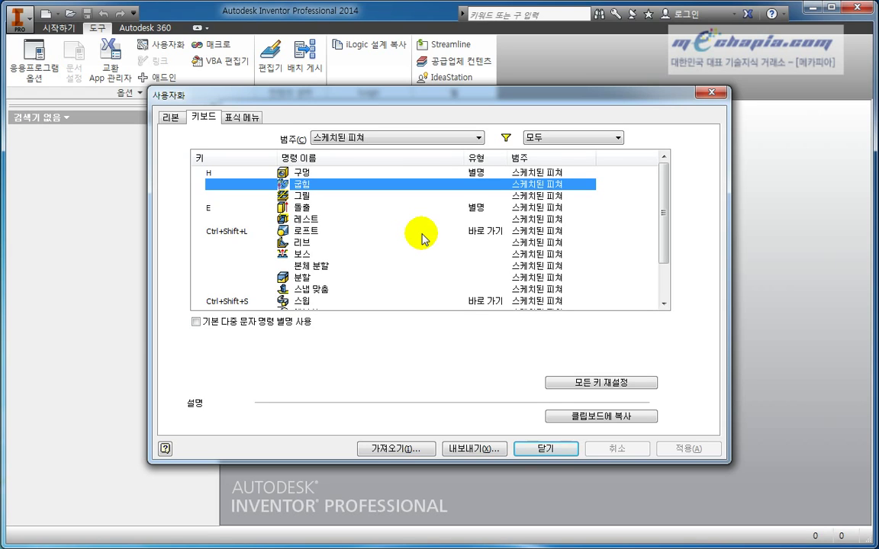
{"action": "scroll", "coordinate": [423, 239], "scroll_direction": "down", "scroll_amount": 2}
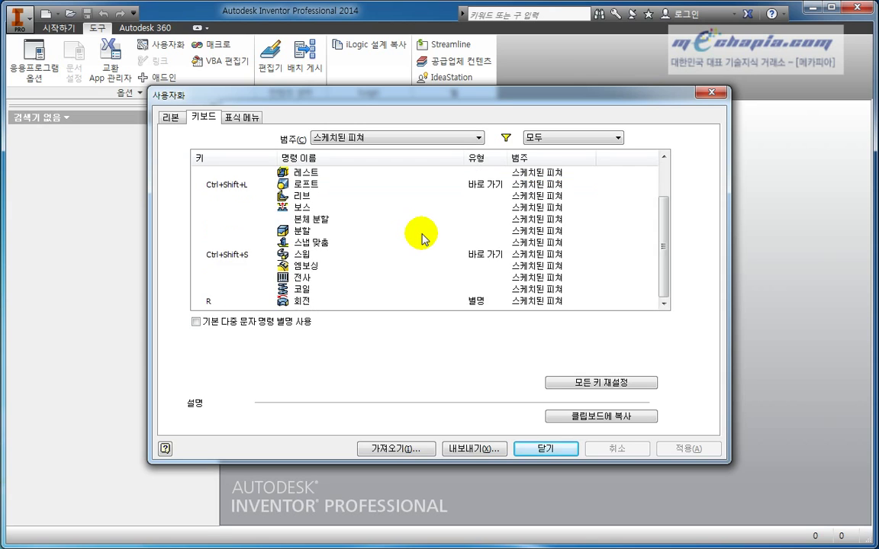
{"action": "scroll", "coordinate": [423, 239], "scroll_direction": "up", "scroll_amount": 2}
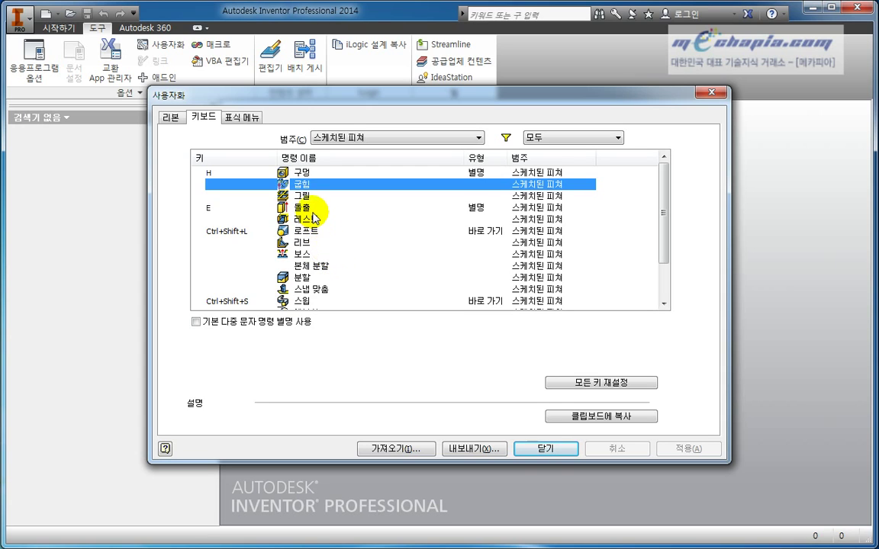
{"action": "left_click", "coordinate": [222, 207]}
{"action": "key", "text": "Return"}
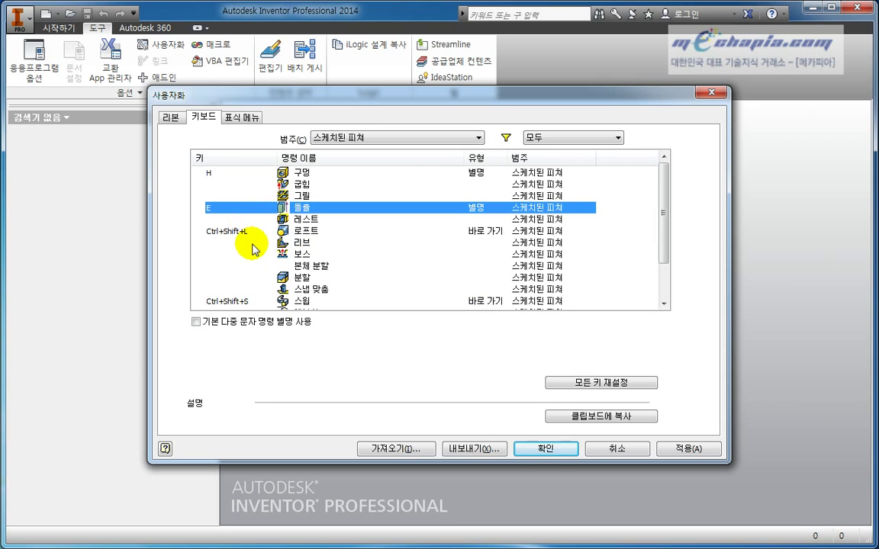
Assign EB as a trial keyboard shortcut for the 리브 command
{"action": "left_click", "coordinate": [254, 243]}
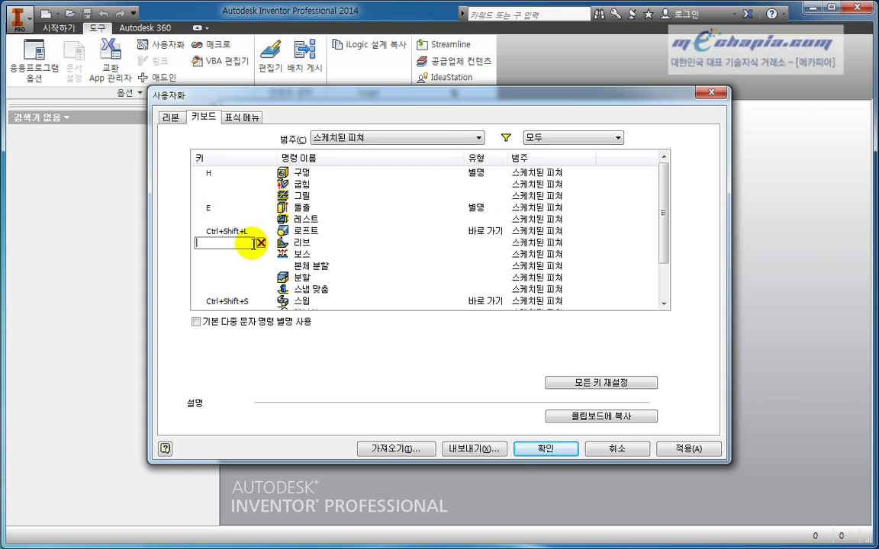
{"action": "type", "text": "EB"}
{"action": "left_click", "coordinate": [252, 252]}
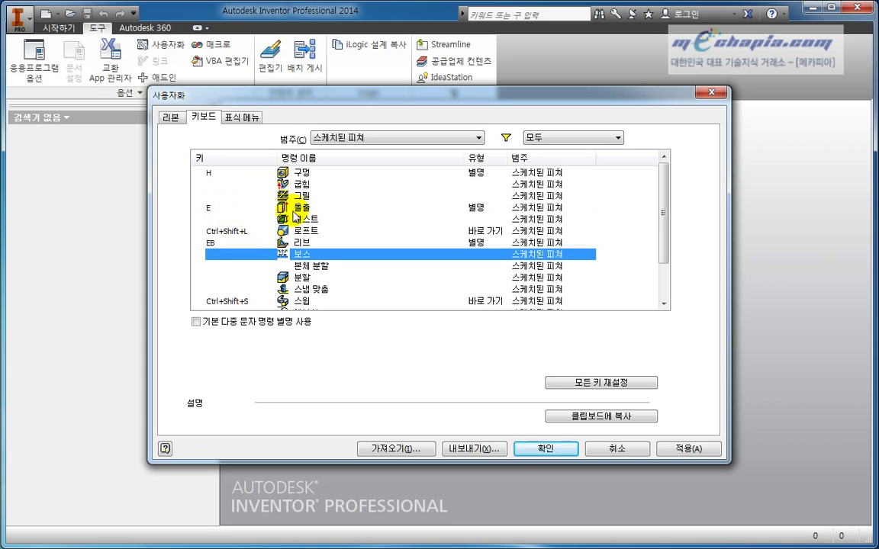
{"action": "left_click", "coordinate": [310, 209]}
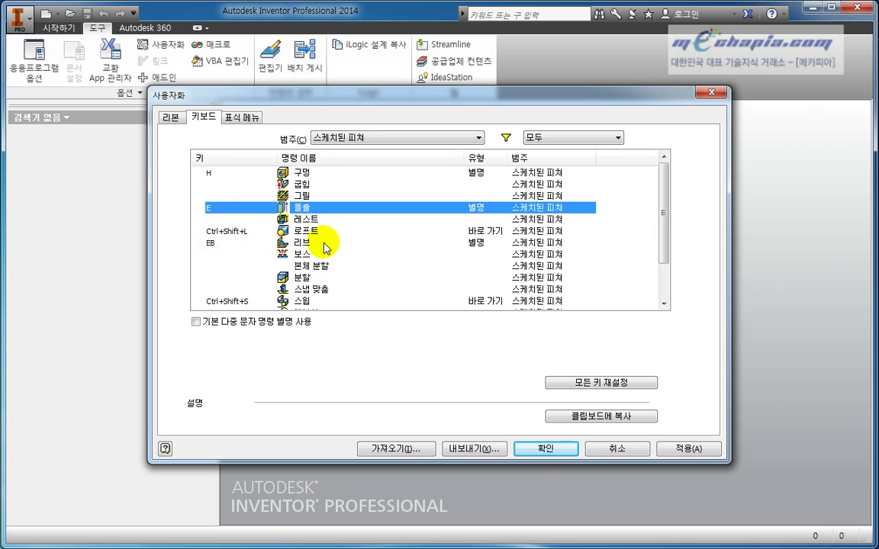
Clear the EB shortcut from 리브, leave 보스 unassigned, and show the 표식 메뉴 settings
{"action": "double_click", "coordinate": [237, 244]}
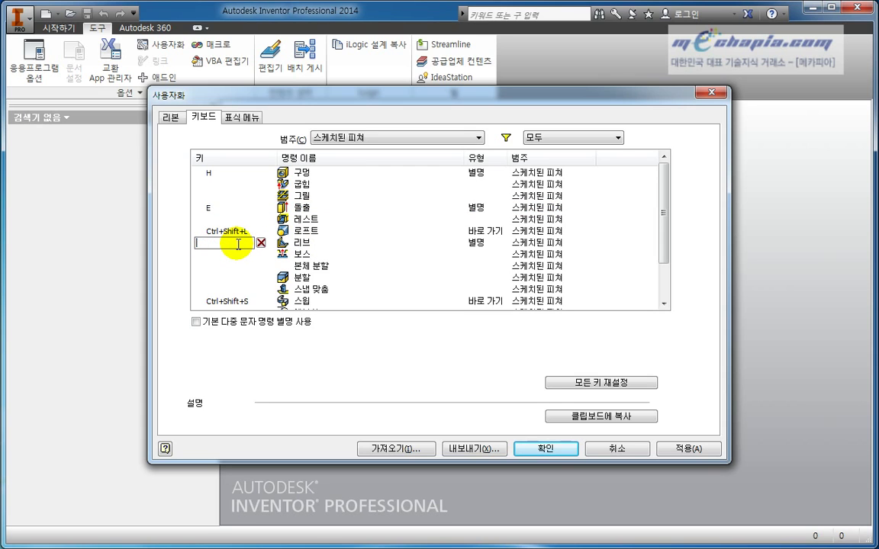
{"action": "left_click", "coordinate": [242, 252]}
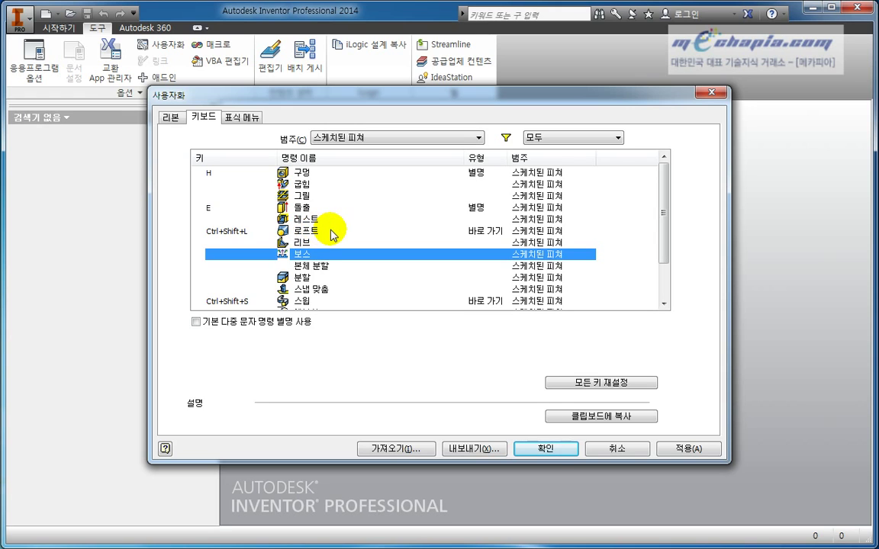
{"action": "left_click", "coordinate": [231, 232]}
{"action": "left_click", "coordinate": [225, 250]}
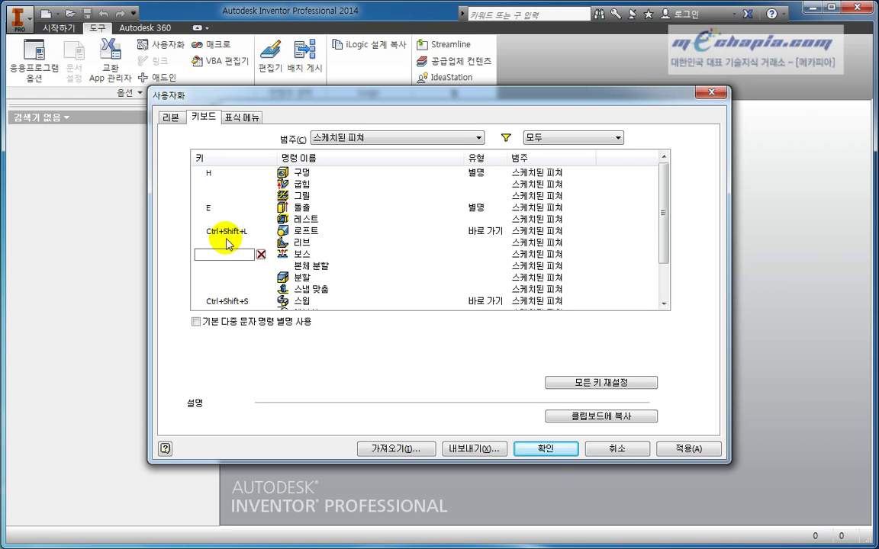
{"action": "left_click", "coordinate": [405, 244]}
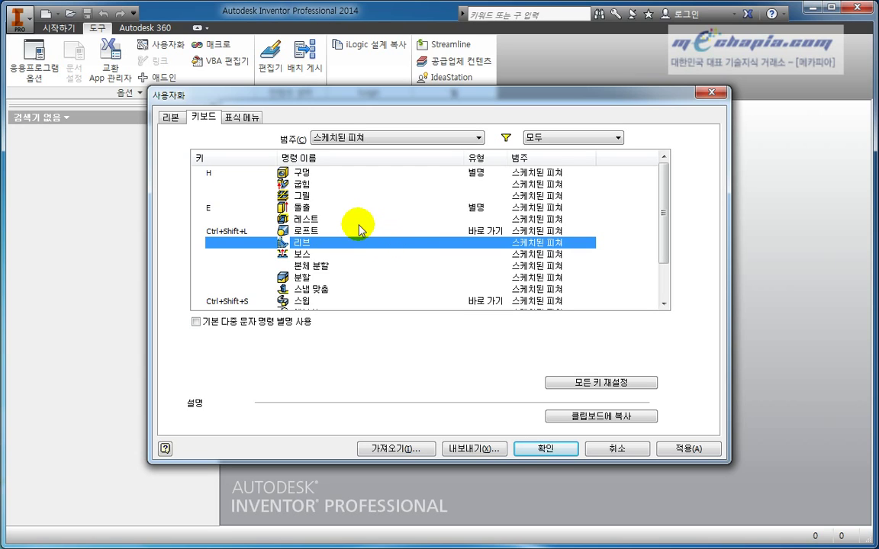
{"action": "left_click", "coordinate": [246, 119]}
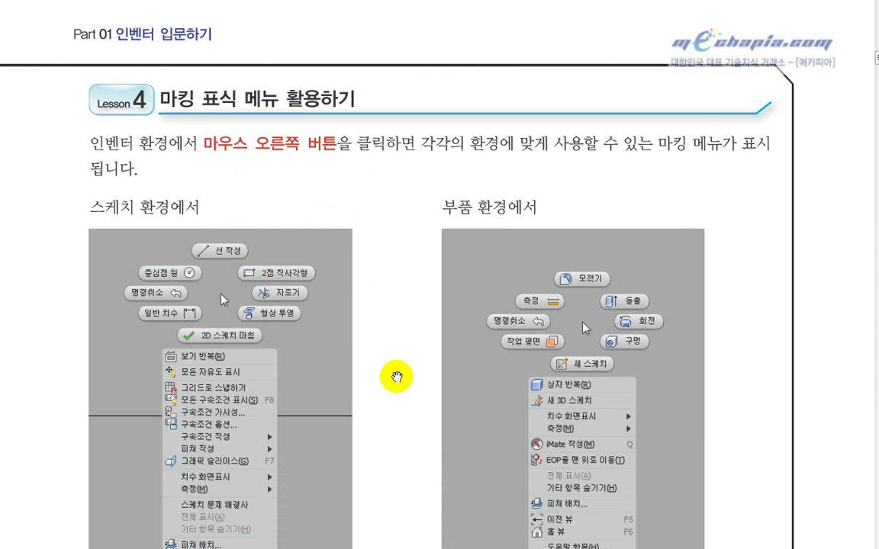
{"action": "scroll", "coordinate": [404, 385], "scroll_direction": "down", "scroll_amount": 1}
{"action": "scroll", "coordinate": [407, 389], "scroll_direction": "down", "scroll_amount": 3}
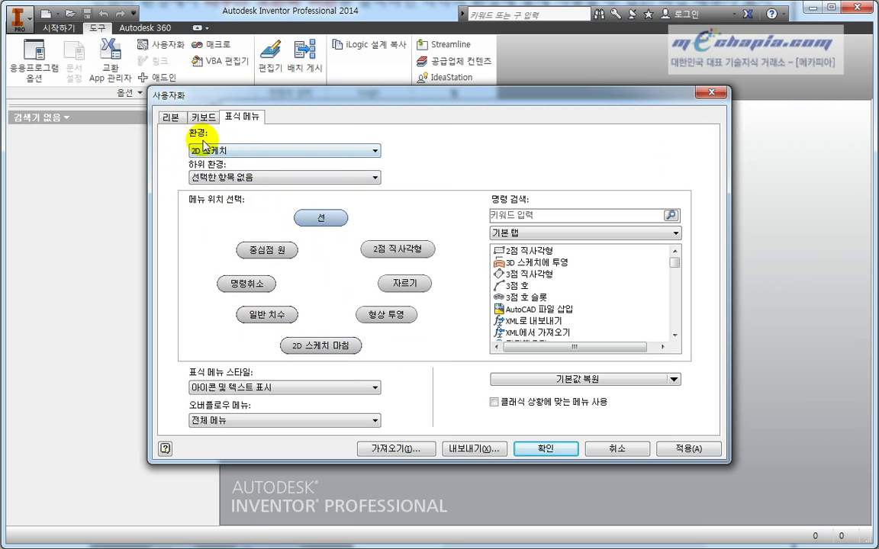
Preview the 3D 스케치 and Inventor Studio marking menus, then return to 2D 스케치
{"action": "left_click", "coordinate": [201, 155]}
{"action": "left_click", "coordinate": [210, 173]}
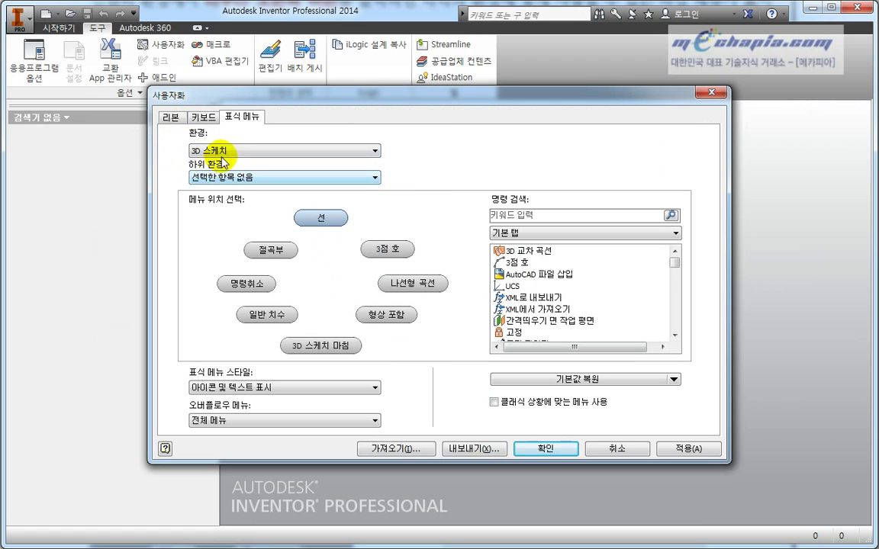
{"action": "left_click", "coordinate": [220, 150]}
{"action": "left_click", "coordinate": [220, 181]}
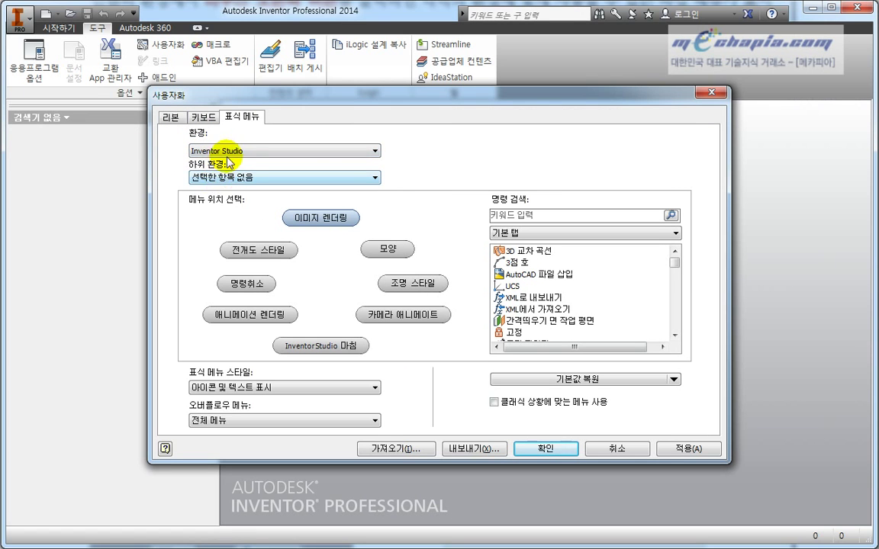
{"action": "left_click", "coordinate": [219, 151]}
{"action": "scroll", "coordinate": [221, 174], "scroll_direction": "up", "scroll_amount": 1}
{"action": "left_click", "coordinate": [211, 163]}
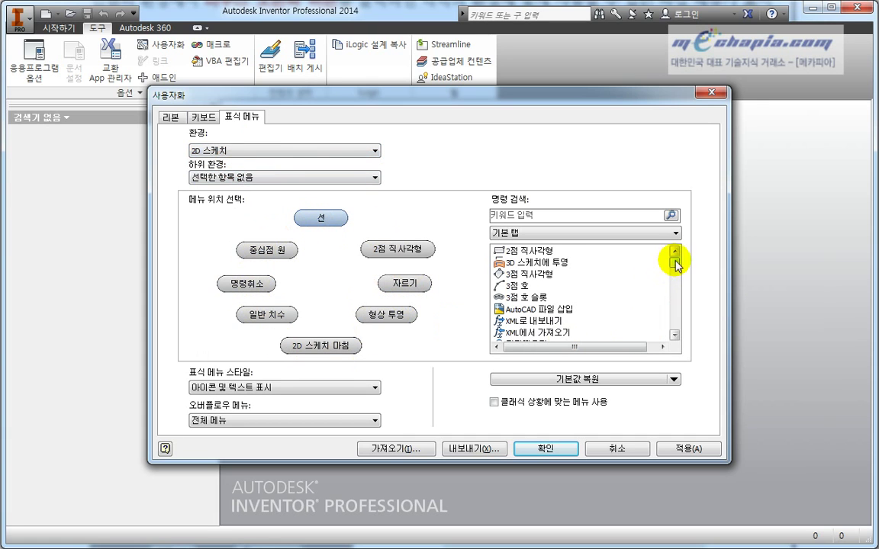
Put 동일 in the top 2D 스케치 marking menu slot, then cancel the Customize dialog
{"action": "left_click_drag", "start_coordinate": [674, 263], "coordinate": [677, 280]}
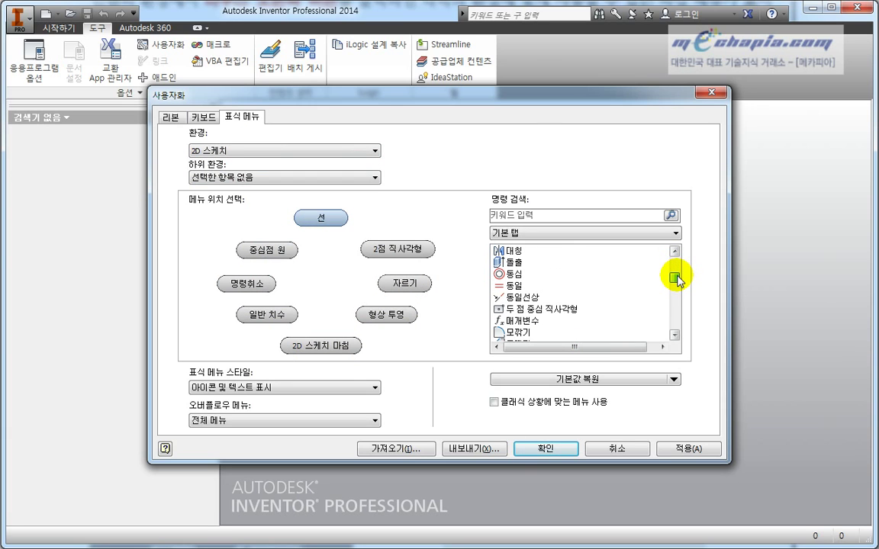
{"action": "left_click", "coordinate": [534, 286]}
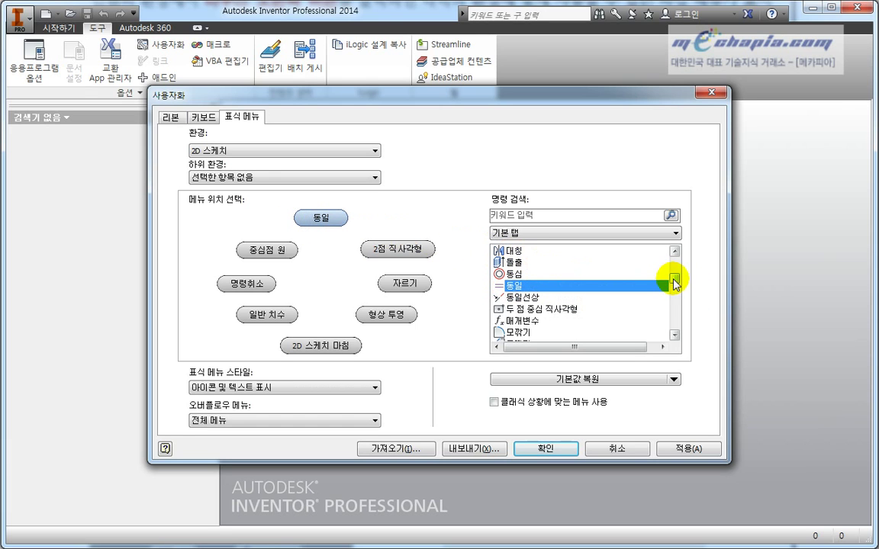
{"action": "left_click_drag", "start_coordinate": [675, 284], "coordinate": [675, 264]}
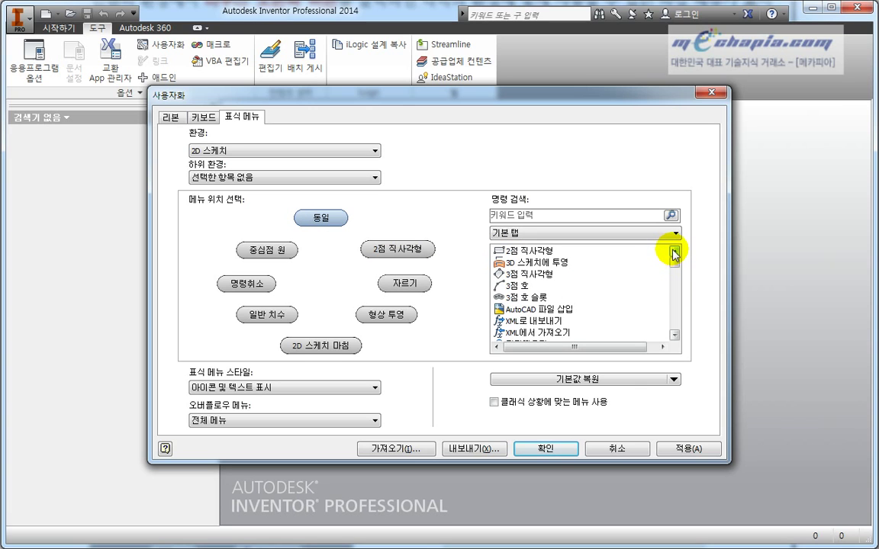
{"action": "left_click", "coordinate": [612, 449]}
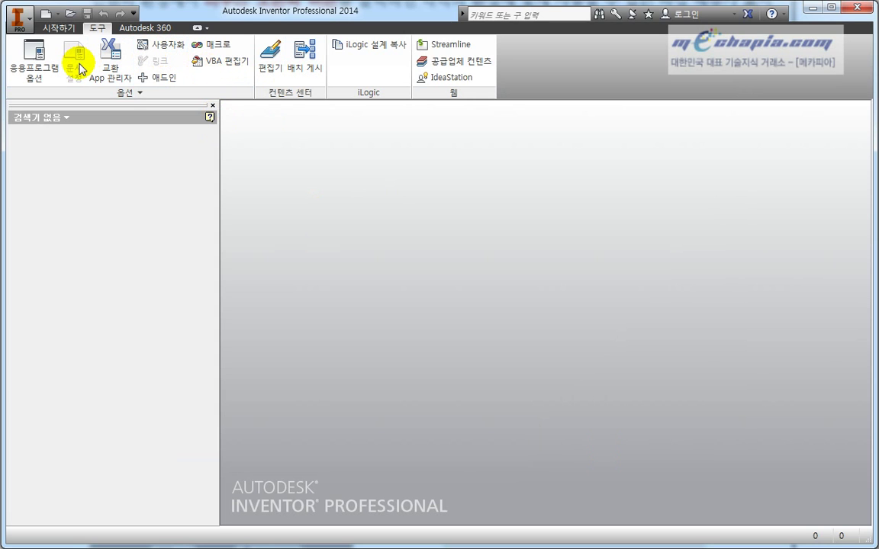
Create a new part, 부품1, from the Standard.ipt template
{"action": "left_click", "coordinate": [47, 14]}
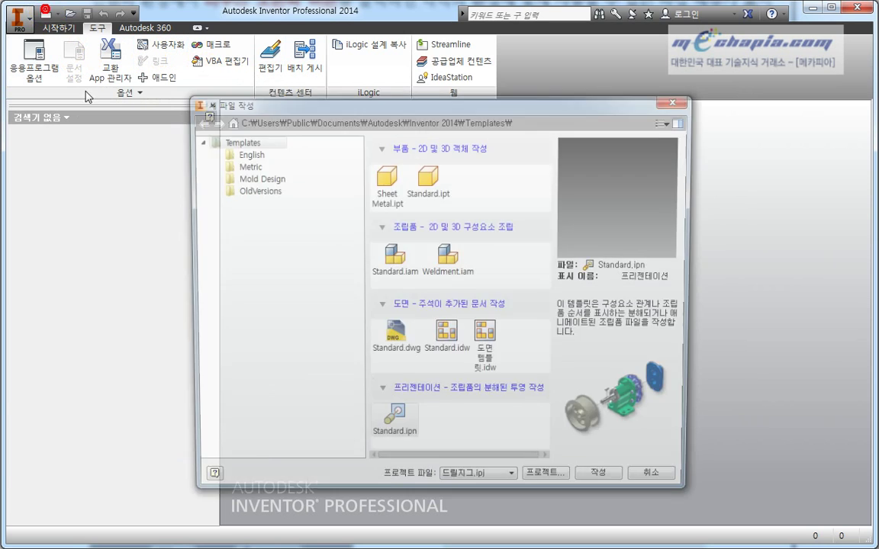
{"action": "left_click", "coordinate": [432, 191]}
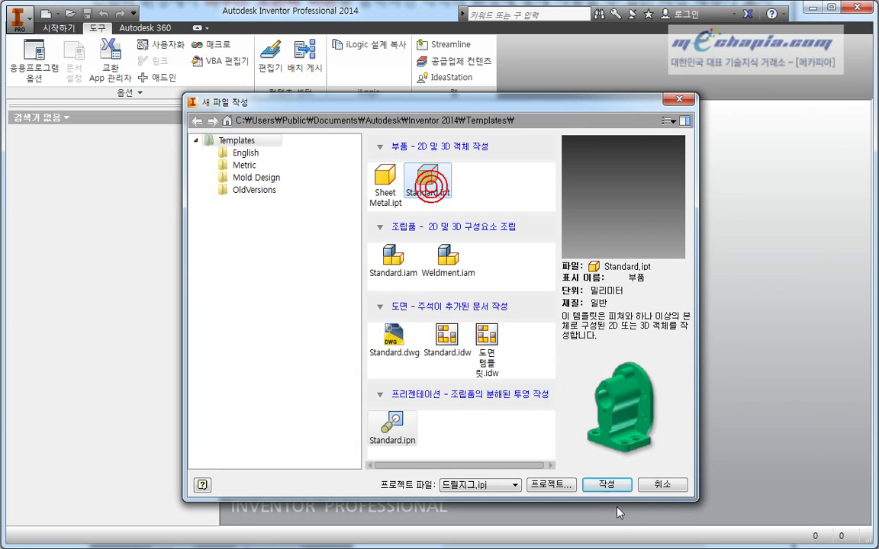
{"action": "left_click", "coordinate": [606, 485]}
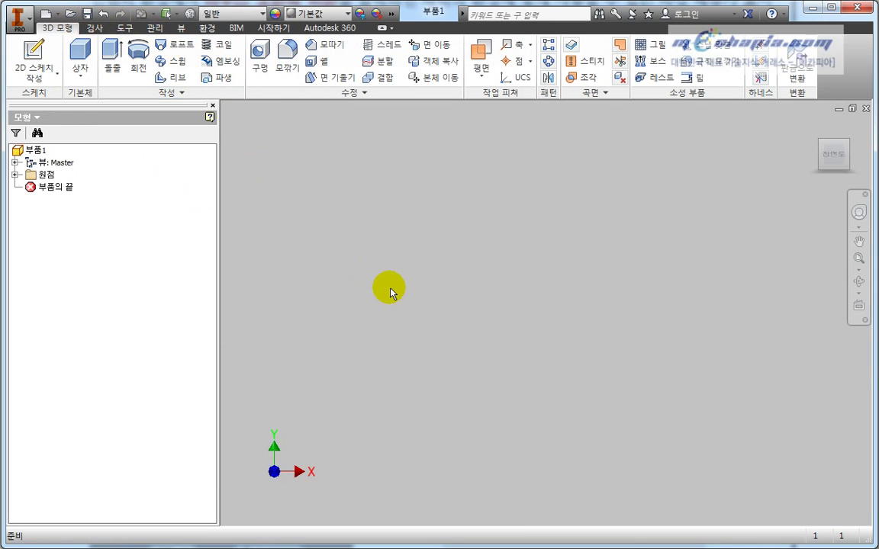
Open 부품1's Document Settings on the 단위 page and move the dialog toward the centre
{"action": "left_click", "coordinate": [124, 27]}
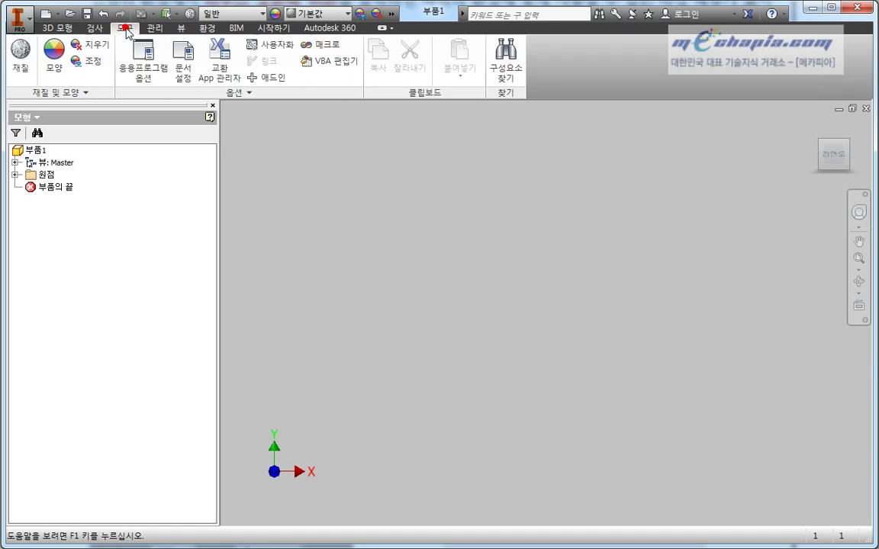
{"action": "left_click", "coordinate": [183, 74]}
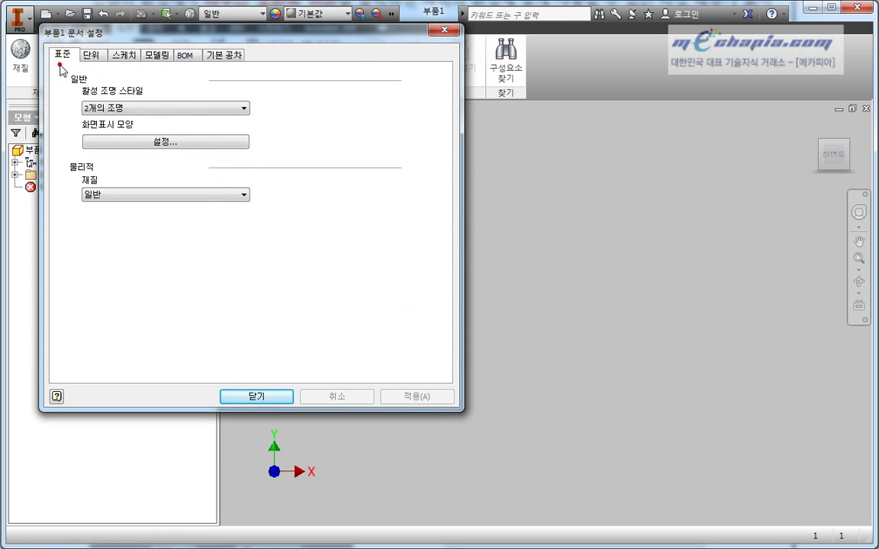
{"action": "left_click", "coordinate": [91, 56]}
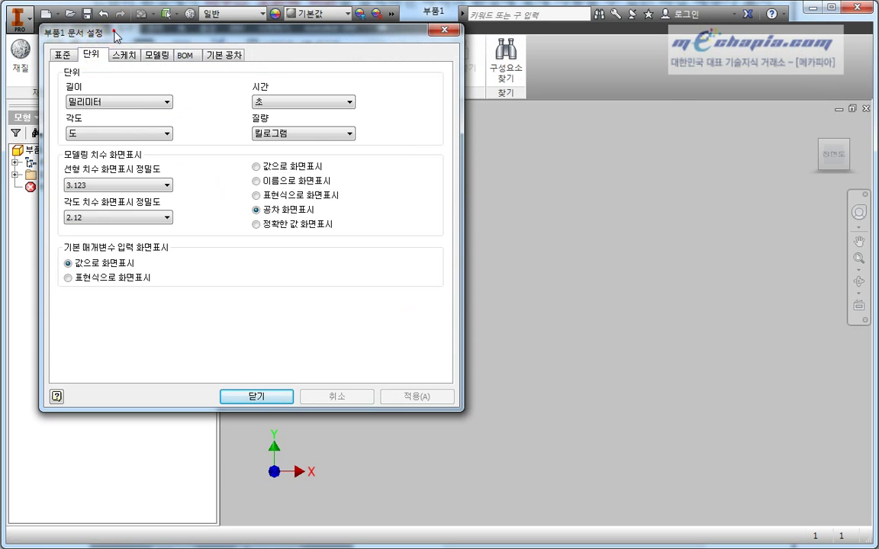
{"action": "left_click_drag", "start_coordinate": [114, 30], "coordinate": [321, 114]}
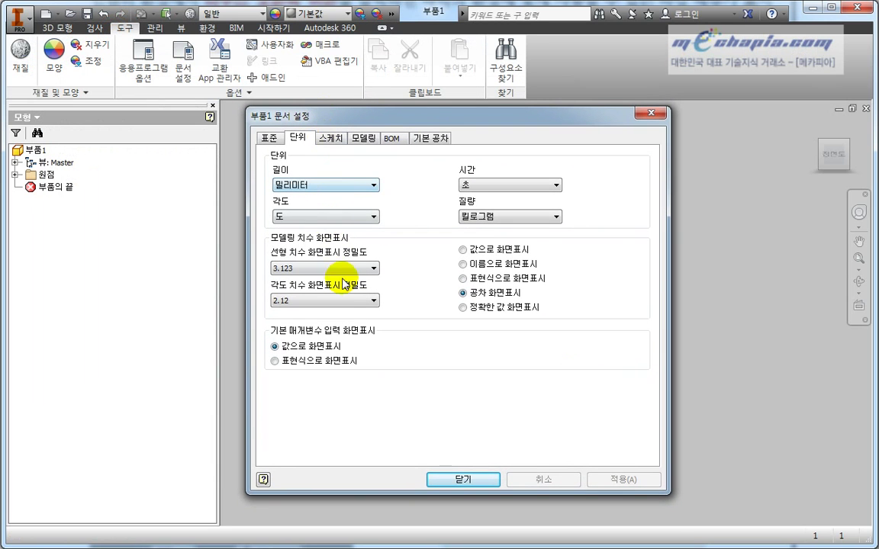
Review the 스케치, 모델링, BOM and 기본 공차 pages, then return to 표준
{"action": "left_click", "coordinate": [342, 142]}
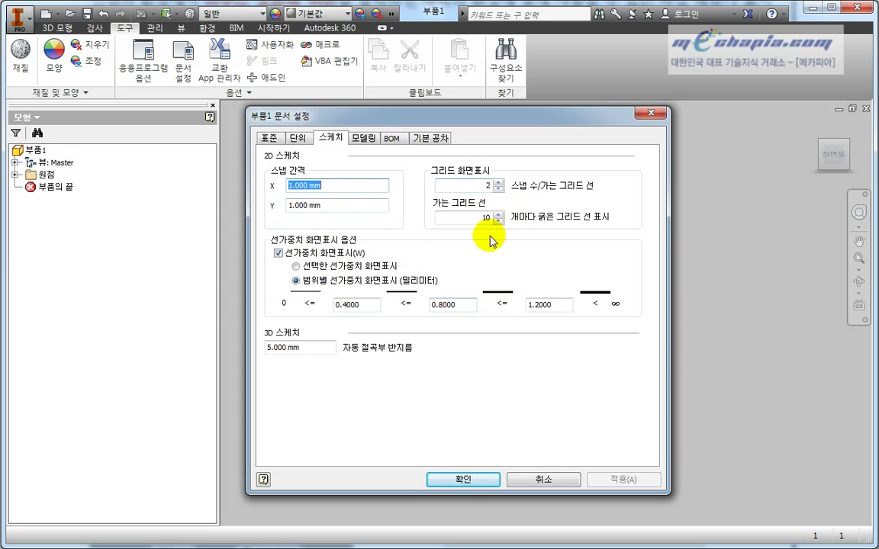
{"action": "left_click", "coordinate": [362, 139]}
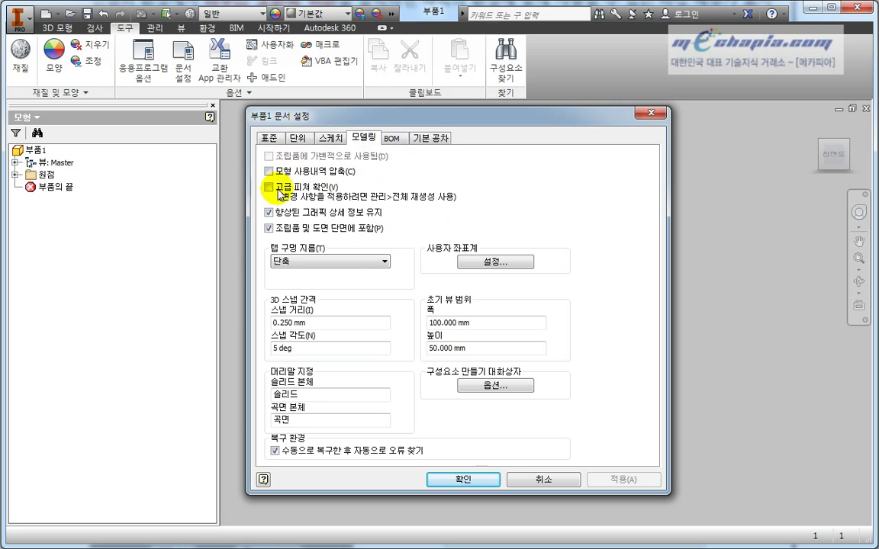
{"action": "left_click", "coordinate": [398, 139]}
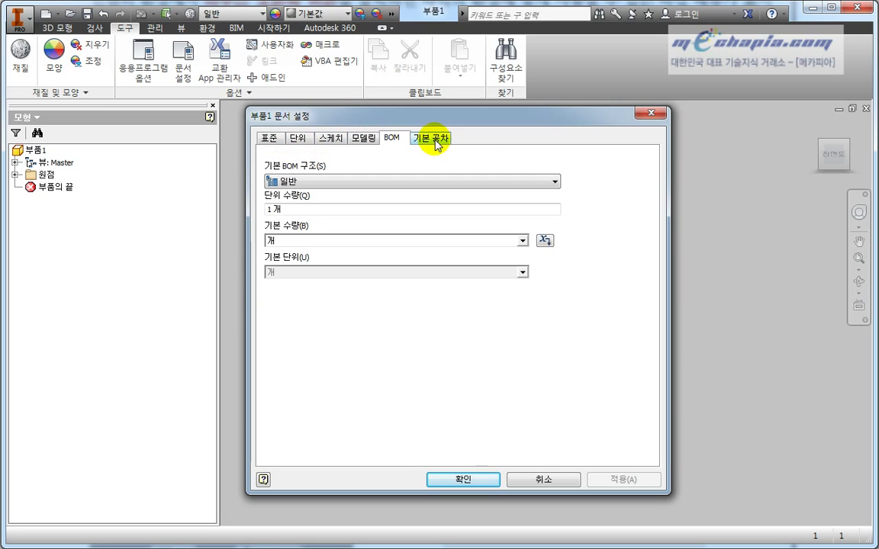
{"action": "left_click", "coordinate": [433, 139]}
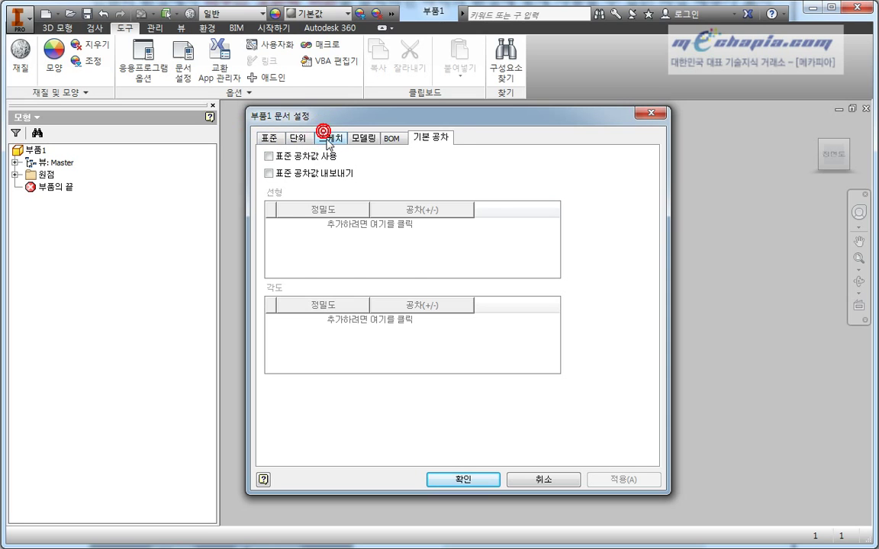
{"action": "left_click", "coordinate": [325, 138]}
{"action": "left_click", "coordinate": [307, 138]}
{"action": "left_click", "coordinate": [268, 138]}
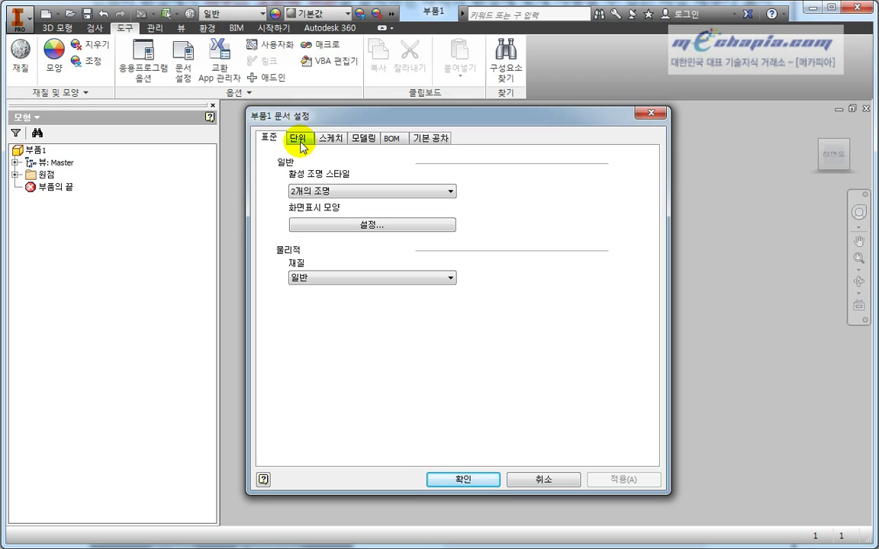
Try the 모서리로 음영처리 visual style, then cancel and close Document Settings without applying
{"action": "left_click", "coordinate": [364, 225]}
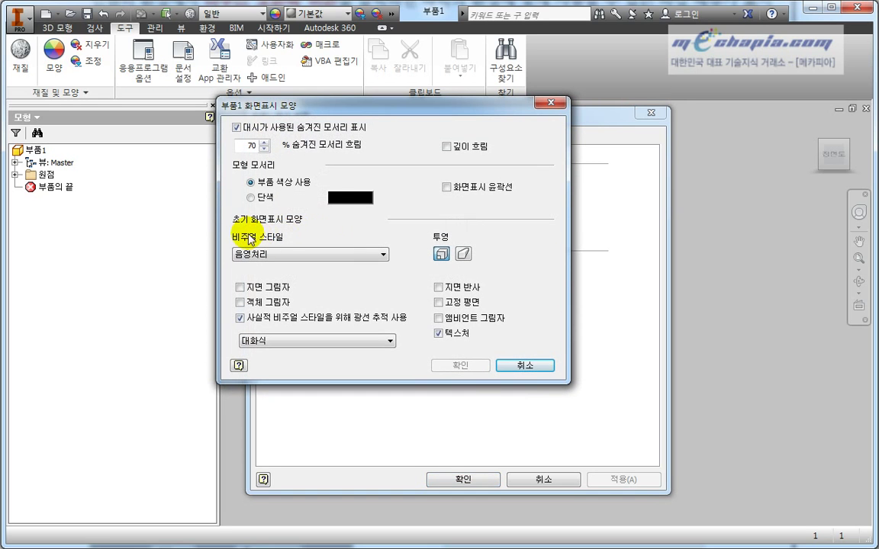
{"action": "left_click", "coordinate": [269, 256]}
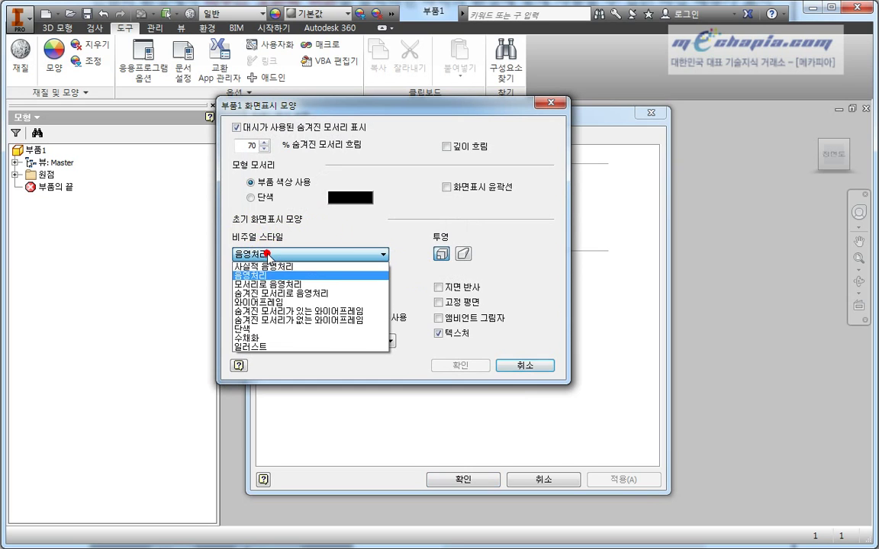
{"action": "left_click", "coordinate": [275, 285]}
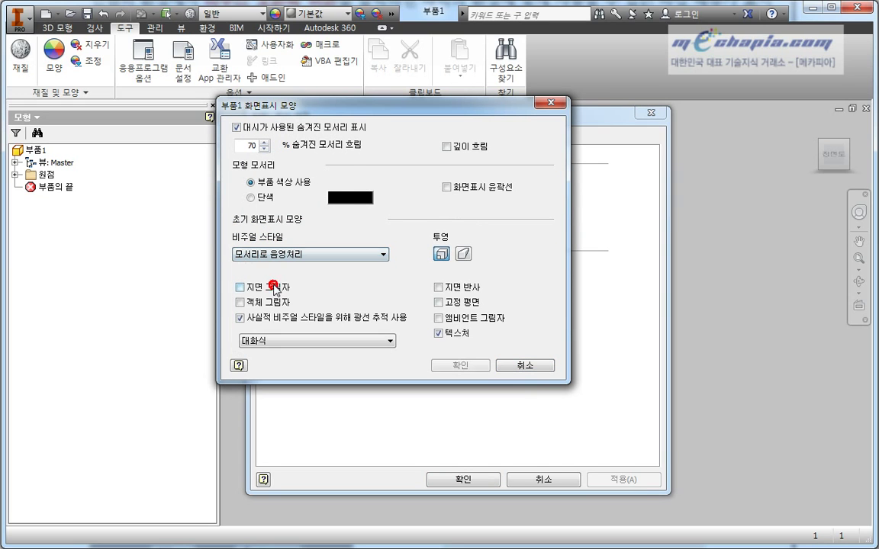
{"action": "left_click", "coordinate": [518, 366]}
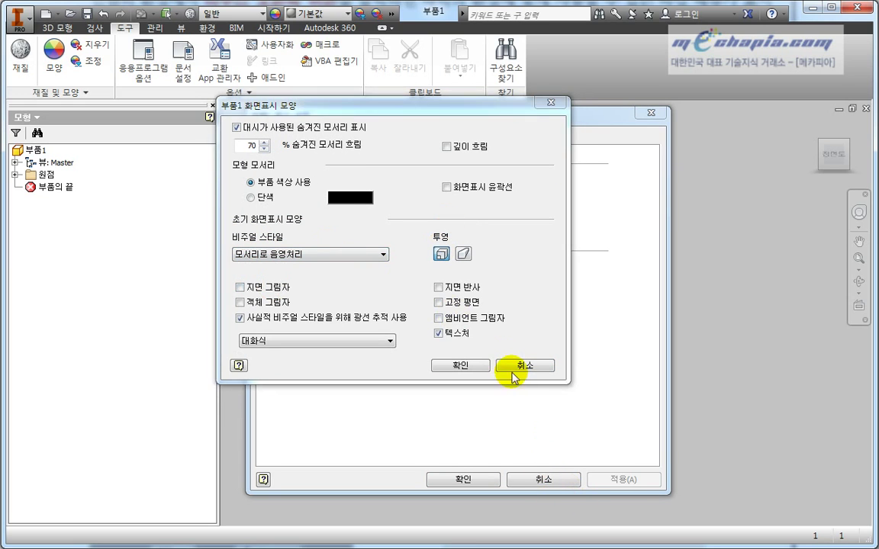
{"action": "left_click", "coordinate": [527, 482]}
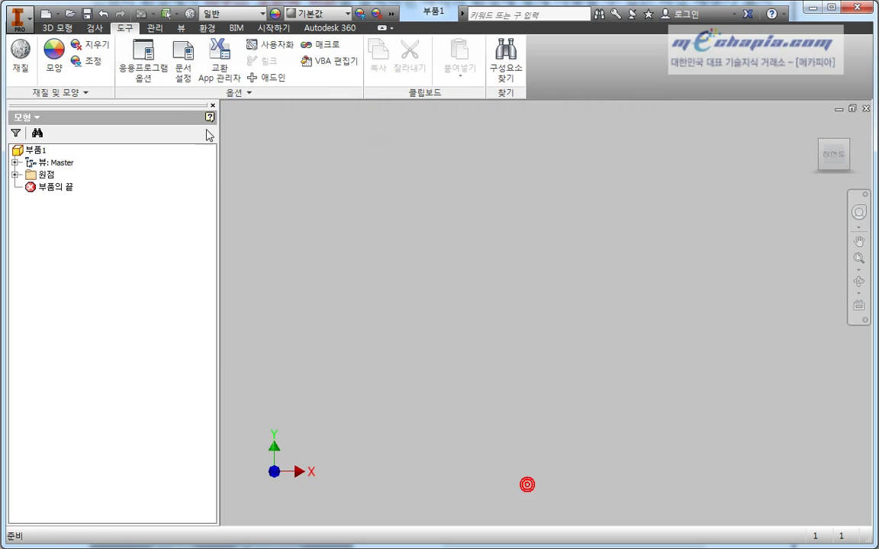
View the Application Options 화면표시 appearance settings and close them unchanged
{"action": "left_click", "coordinate": [143, 67]}
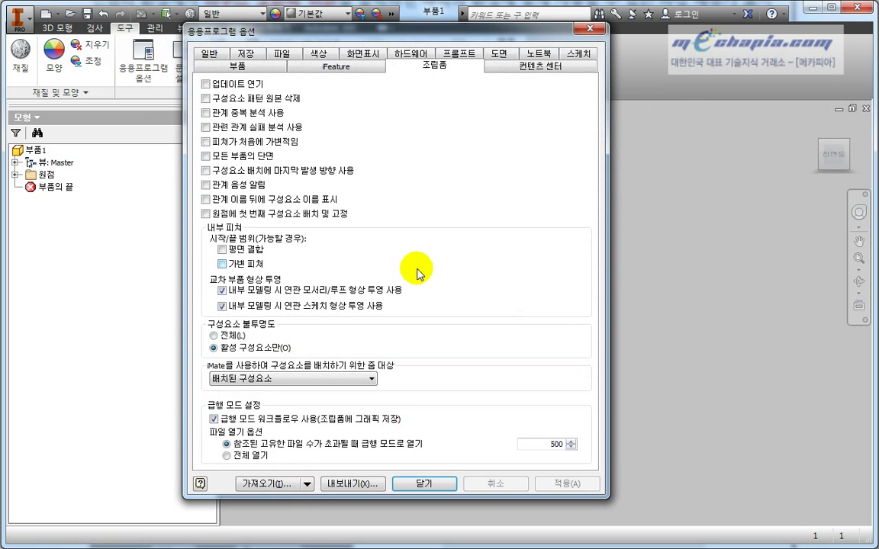
{"action": "left_click", "coordinate": [363, 54]}
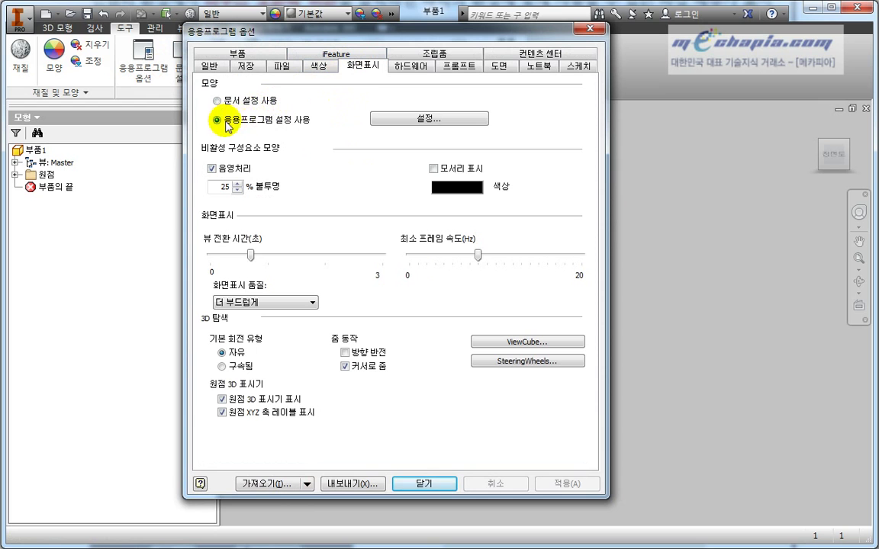
{"action": "left_click", "coordinate": [393, 119]}
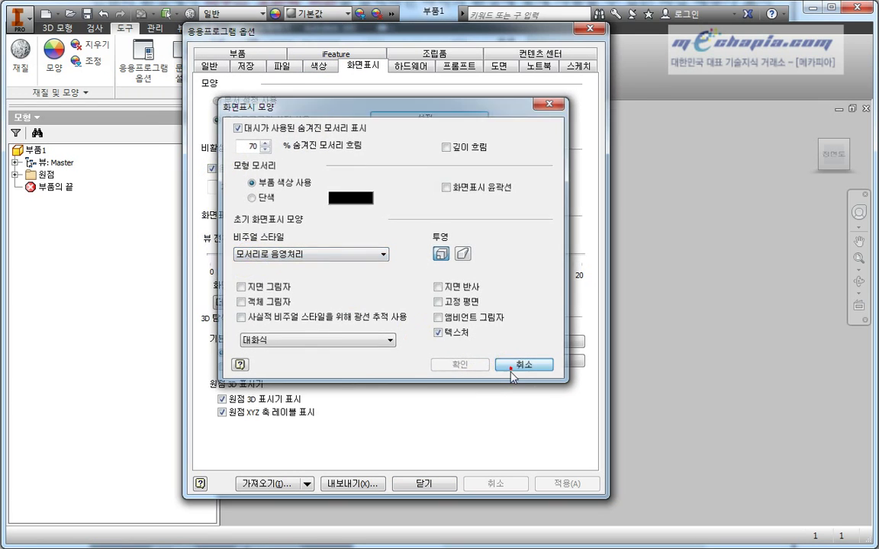
{"action": "left_click", "coordinate": [520, 367]}
{"action": "left_click", "coordinate": [422, 482]}
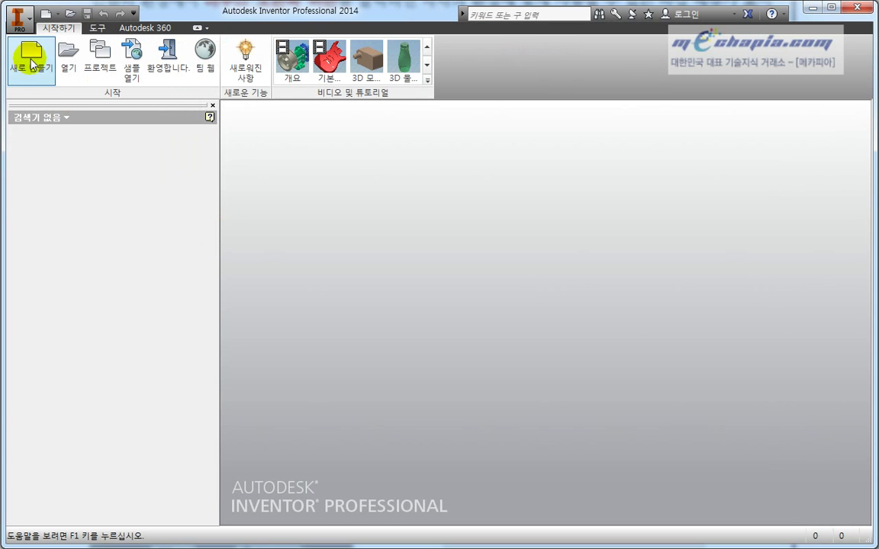
Create a new Standard.ipt part, 부품2, and start 스케치1 on the XY plane with S
{"action": "left_click", "coordinate": [33, 64]}
{"action": "double_click", "coordinate": [407, 178]}
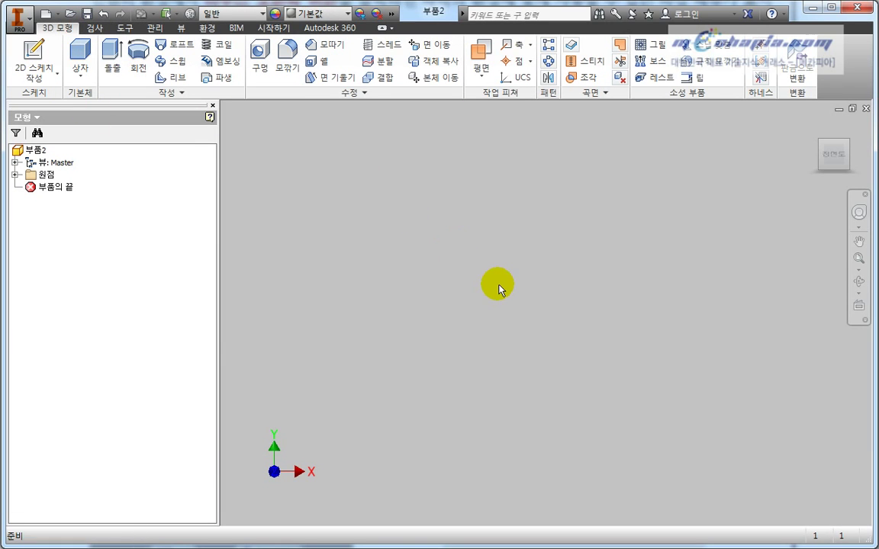
{"action": "left_click", "coordinate": [15, 174]}
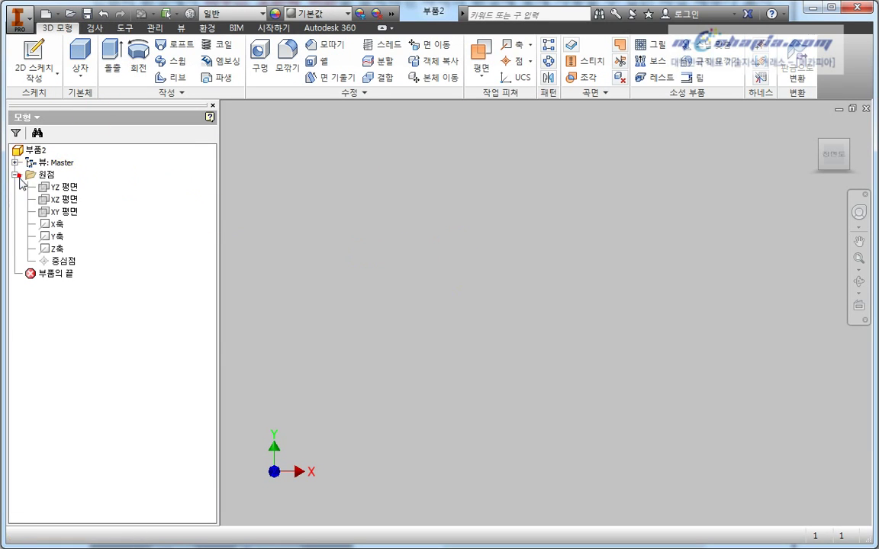
{"action": "left_click", "coordinate": [67, 214]}
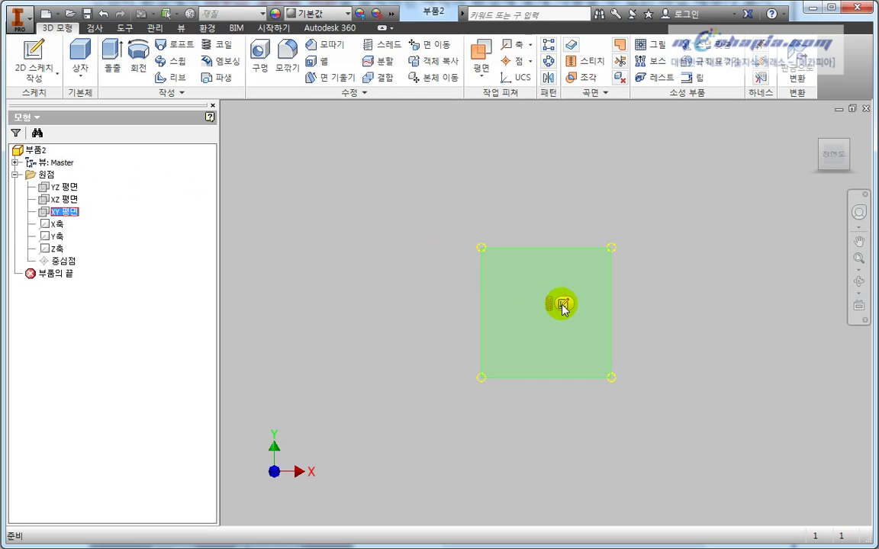
{"action": "key", "text": "s"}
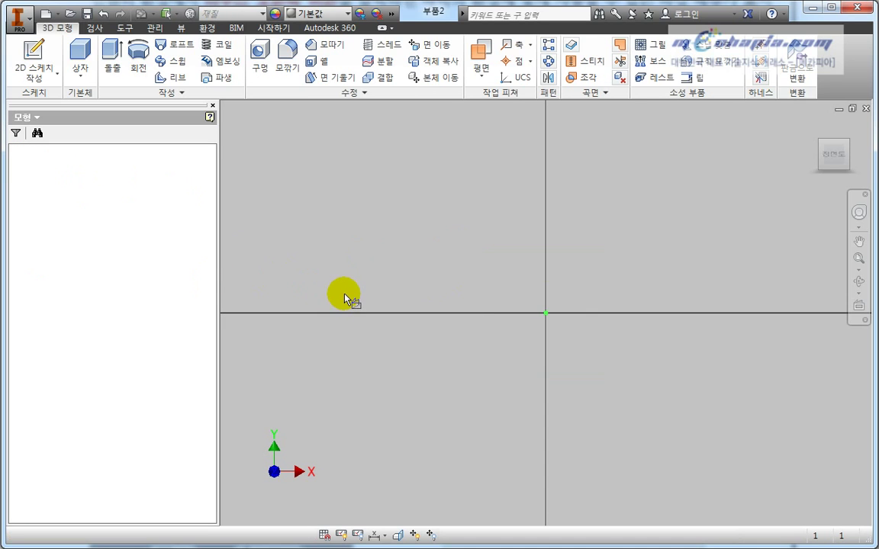
Check the Application Options display appearance settings again, then escape without changes
{"action": "left_click", "coordinate": [134, 29]}
{"action": "left_click", "coordinate": [143, 57]}
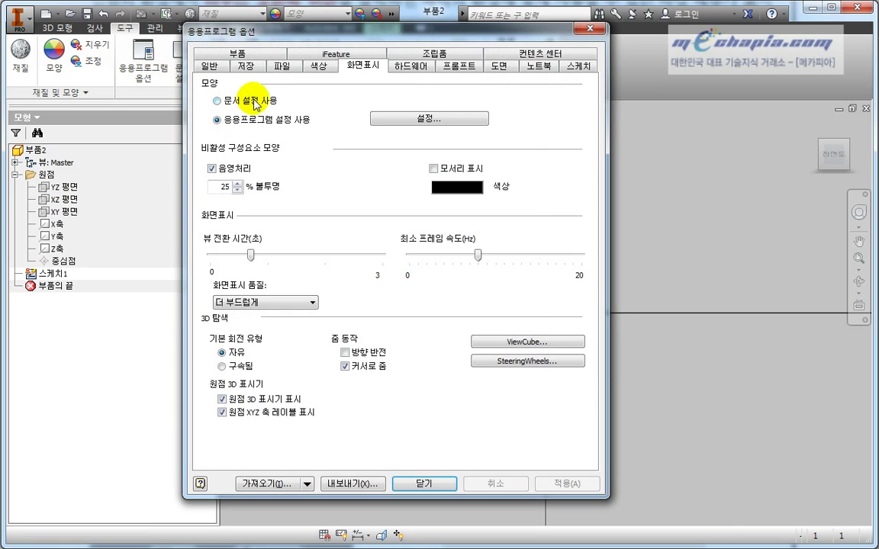
{"action": "left_click", "coordinate": [424, 119]}
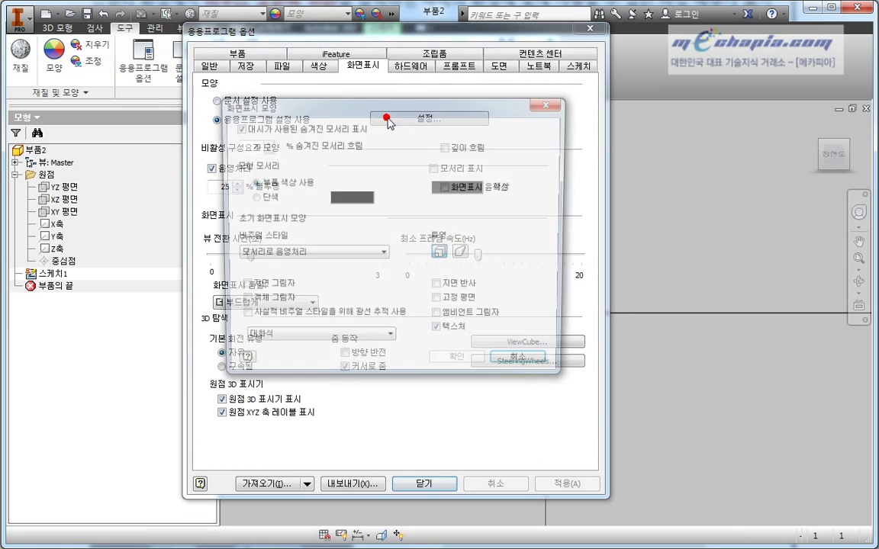
{"action": "key", "text": "Escape"}
{"action": "key", "text": "Escape"}
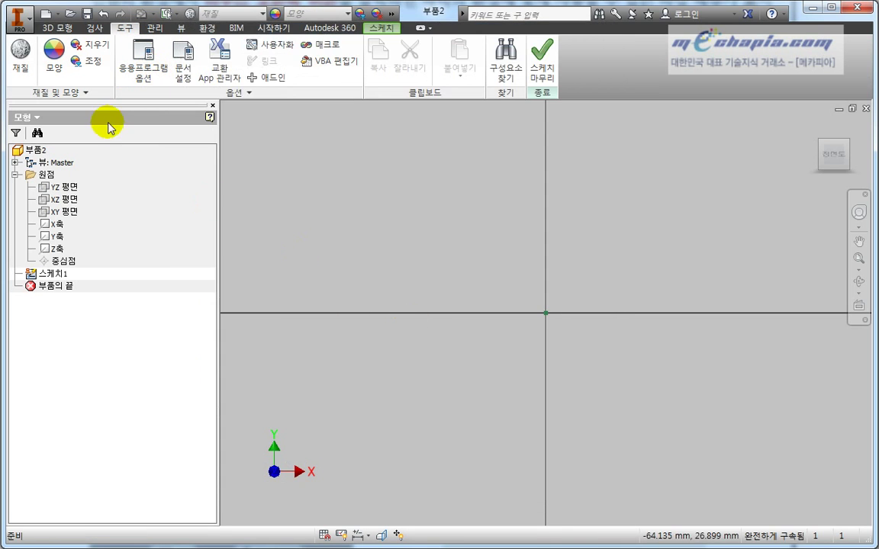
{"action": "left_click", "coordinate": [61, 29]}
Draw a rectangle from the sketch origin, extrude it 10 mm into 돌출1, and frame the box
{"action": "left_click", "coordinate": [381, 27]}
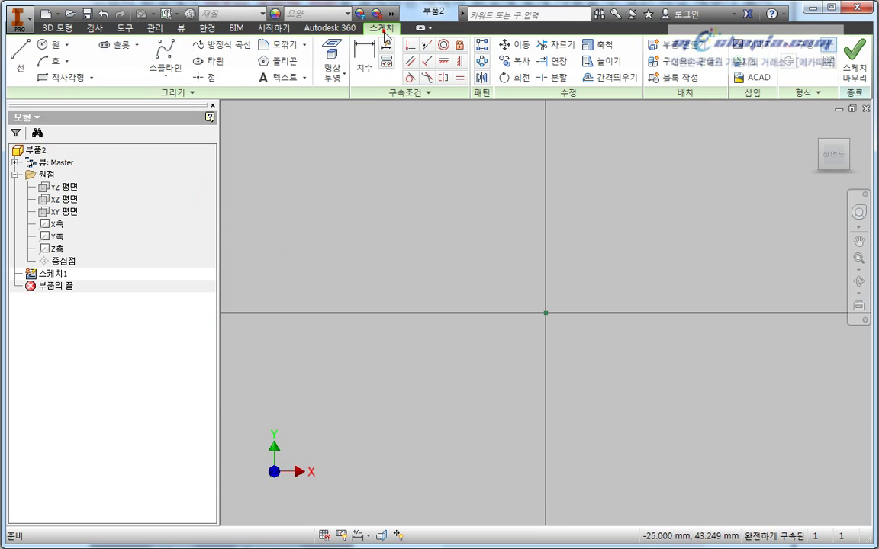
{"action": "left_click", "coordinate": [74, 82]}
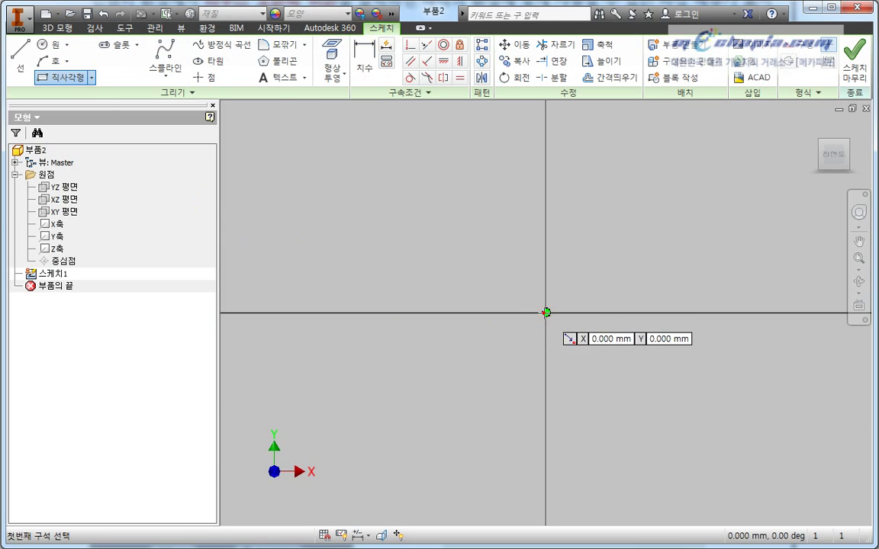
{"action": "left_click", "coordinate": [546, 313]}
{"action": "left_click", "coordinate": [680, 203]}
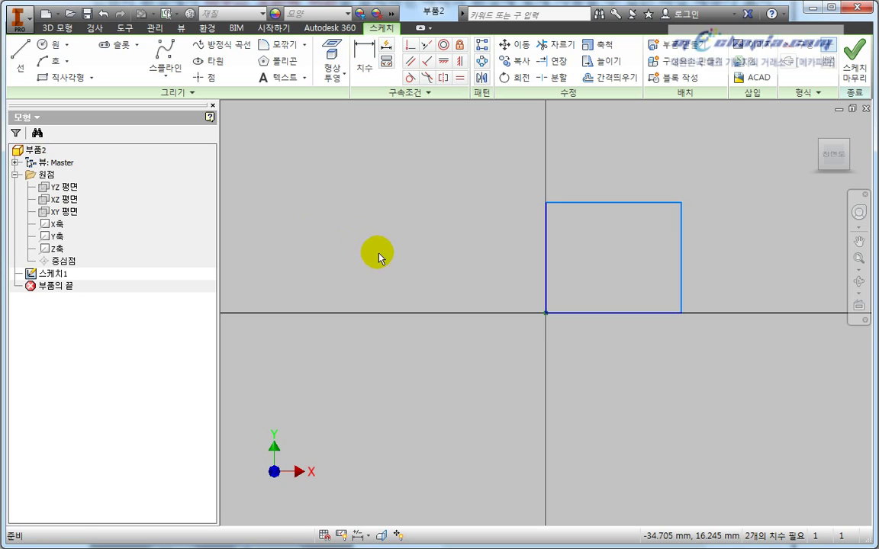
{"action": "key", "text": "e"}
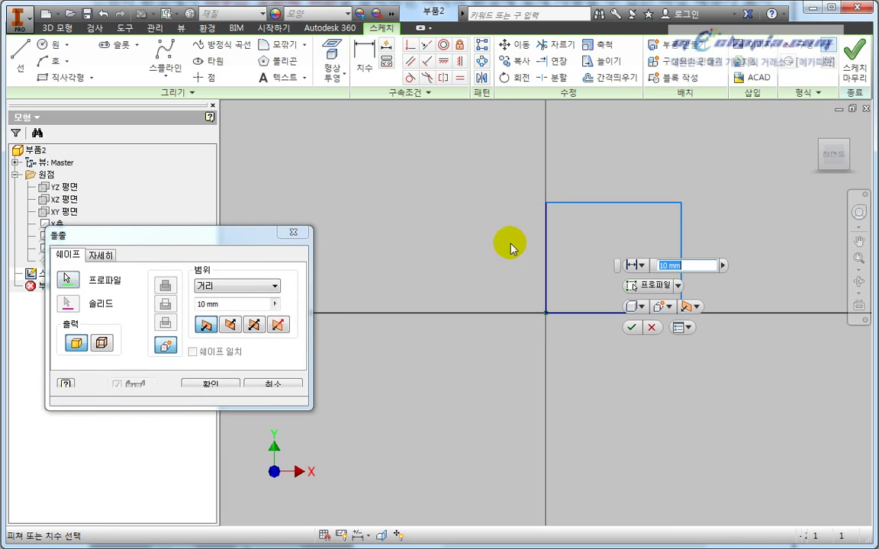
{"action": "left_click", "coordinate": [210, 384]}
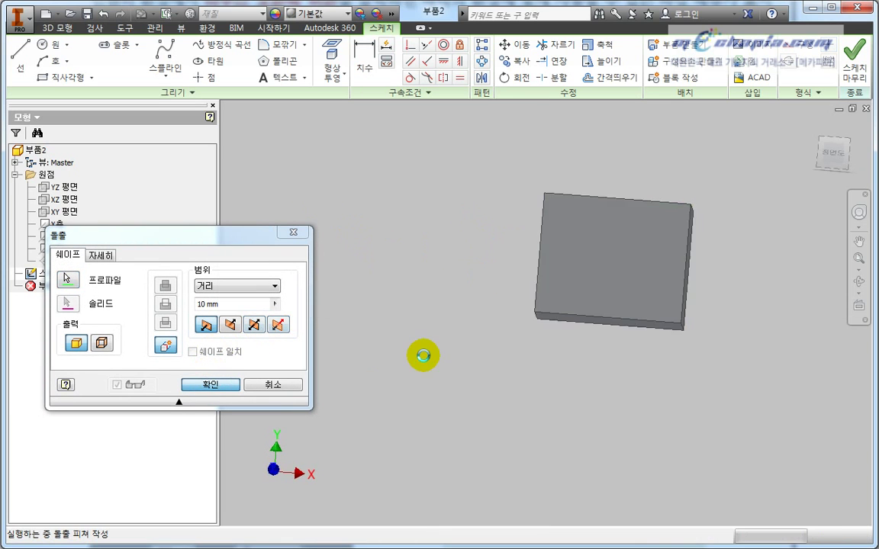
{"action": "scroll", "coordinate": [324, 264], "scroll_direction": "up", "scroll_amount": 5}
{"action": "scroll", "coordinate": [343, 256], "scroll_direction": "down", "scroll_amount": 7}
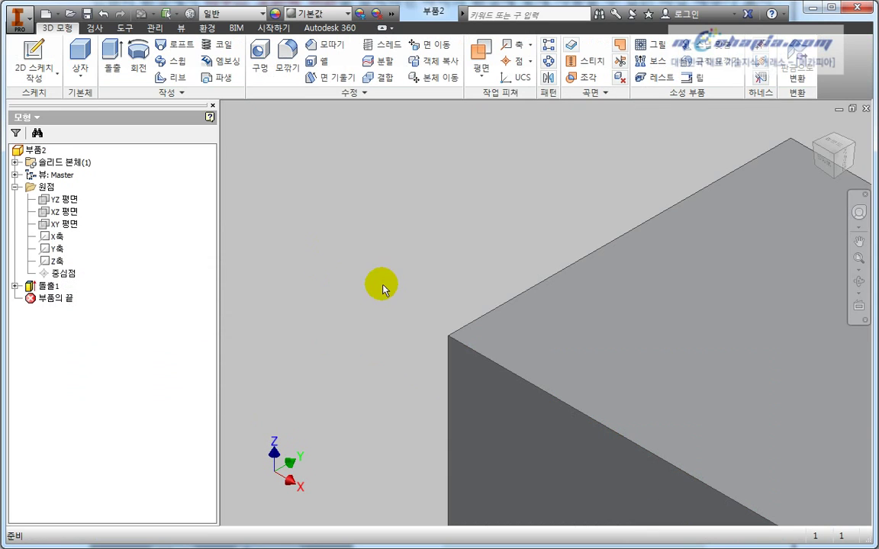
{"action": "scroll", "coordinate": [457, 286], "scroll_direction": "up", "scroll_amount": 3}
{"action": "scroll", "coordinate": [344, 251], "scroll_direction": "up", "scroll_amount": 3}
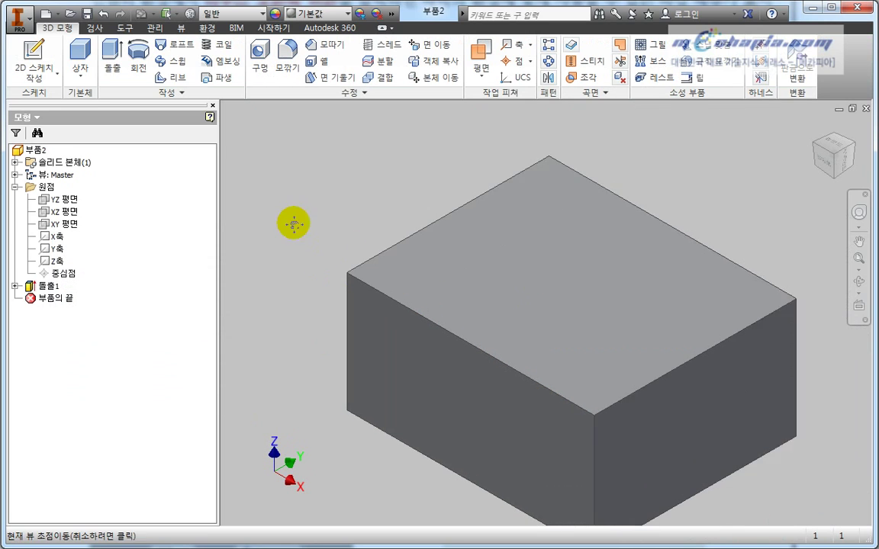
{"action": "scroll", "coordinate": [271, 210], "scroll_direction": "up", "scroll_amount": 2}
{"action": "middle_click_drag", "start_coordinate": [268, 202], "coordinate": [378, 227]}
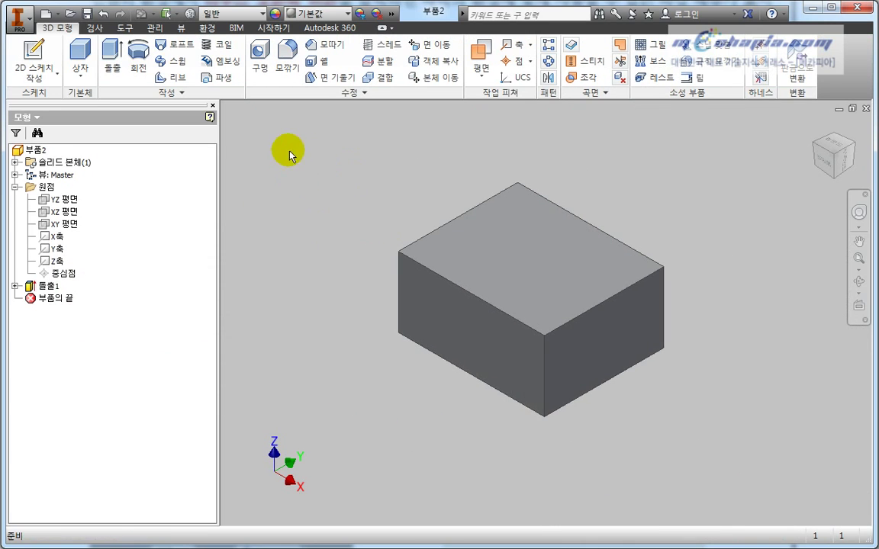
Switch the box to the plain 음영처리 visual style from the View tab
{"action": "left_click", "coordinate": [124, 27]}
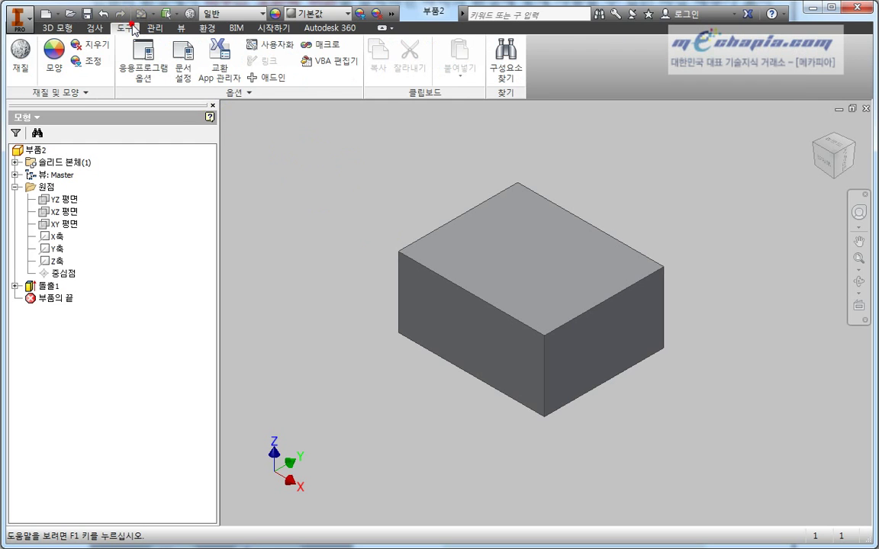
{"action": "left_click", "coordinate": [175, 29]}
{"action": "left_click", "coordinate": [156, 70]}
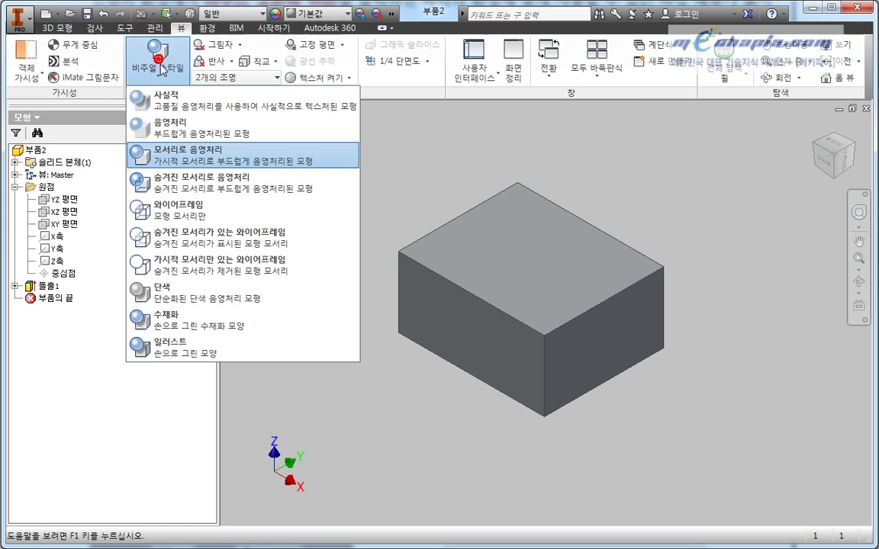
{"action": "left_click", "coordinate": [172, 130]}
Zoom and orbit to see the whole shaded box from a new angle
{"action": "scroll", "coordinate": [529, 151], "scroll_direction": "down", "scroll_amount": 2}
{"action": "scroll", "coordinate": [479, 150], "scroll_direction": "down", "scroll_amount": 2}
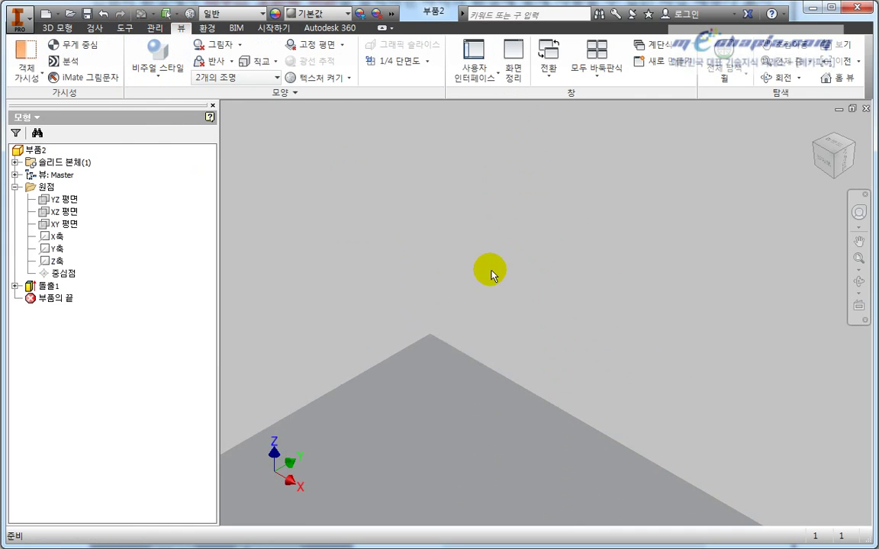
{"action": "scroll", "coordinate": [456, 158], "scroll_direction": "down", "scroll_amount": 2}
{"action": "scroll", "coordinate": [455, 158], "scroll_direction": "up", "scroll_amount": 2}
{"action": "scroll", "coordinate": [740, 335], "scroll_direction": "up", "scroll_amount": 1}
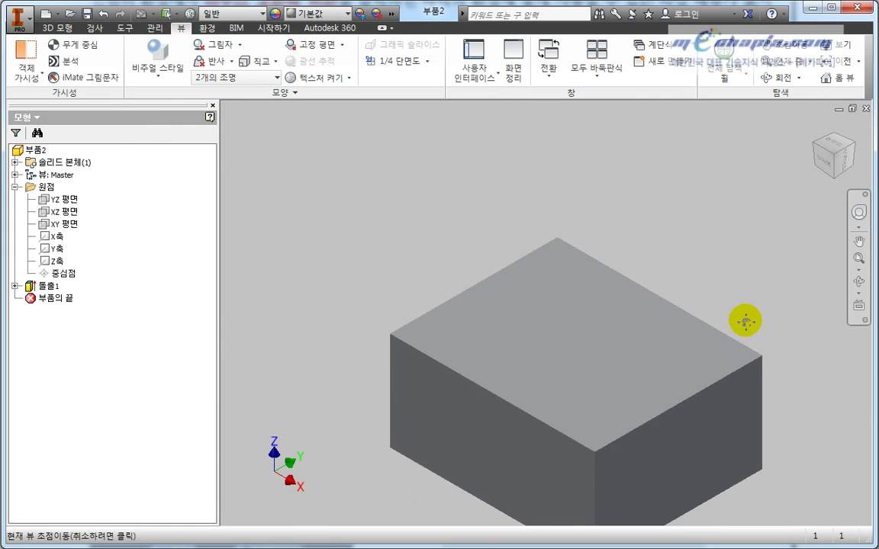
{"action": "scroll", "coordinate": [686, 216], "scroll_direction": "up", "scroll_amount": 1}
{"action": "mouse_move", "coordinate": [604, 427]}
{"action": "middle_mouse_down", "text": "shift"}
{"action": "mouse_move", "coordinate": [650, 367]}
{"action": "mouse_move", "coordinate": [628, 408]}
{"action": "mouse_move", "coordinate": [647, 414]}
{"action": "mouse_move", "coordinate": [627, 412]}
{"action": "mouse_move", "coordinate": [634, 409]}
{"action": "mouse_move", "coordinate": [630, 418]}
{"action": "middle_mouse_up", "text": "shift"}
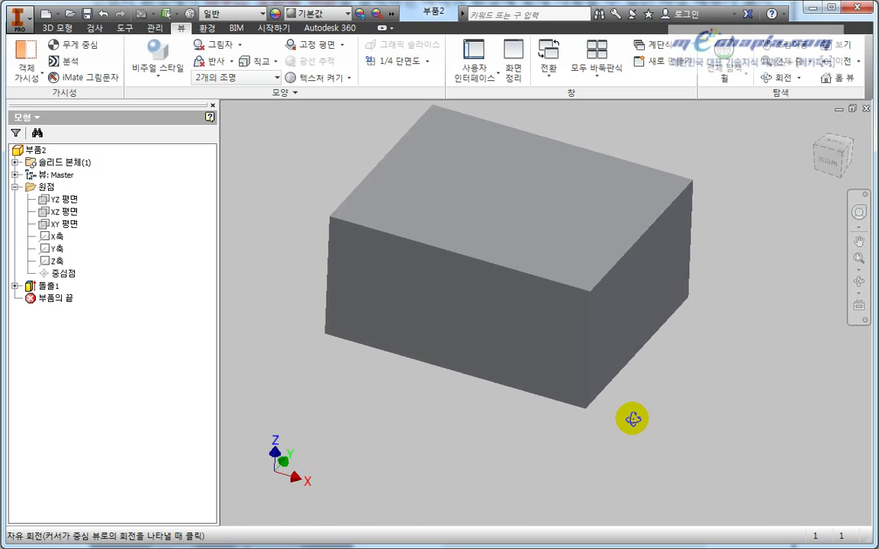
{"action": "left_click", "coordinate": [158, 68]}
{"action": "left_click", "coordinate": [177, 152]}
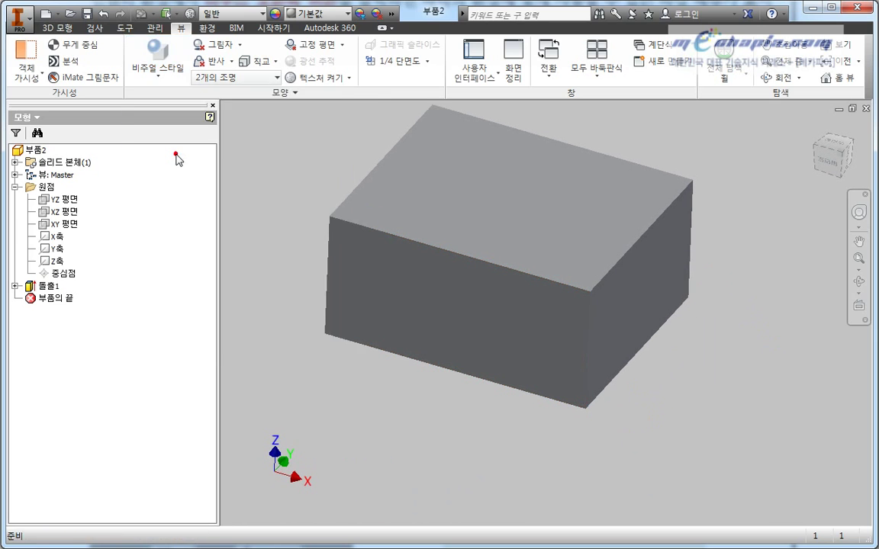
{"action": "left_click", "coordinate": [123, 28]}
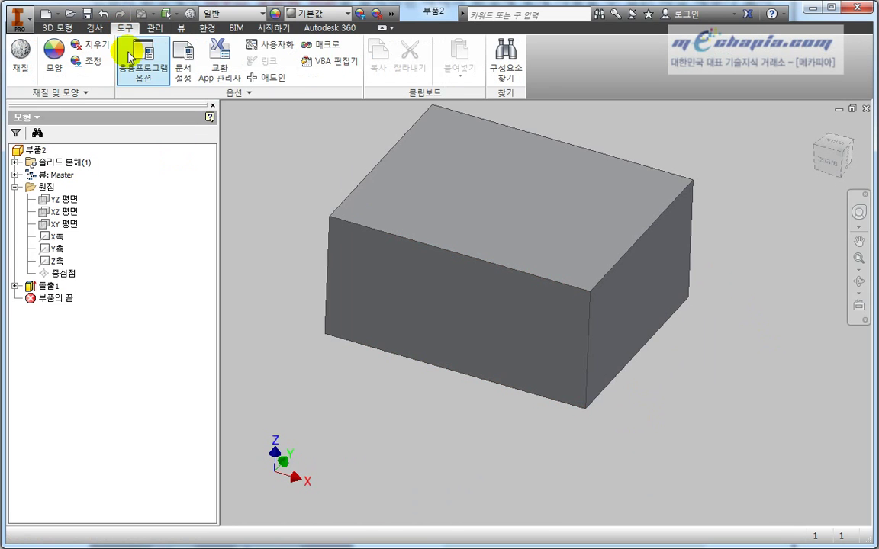
{"action": "left_click", "coordinate": [131, 58]}
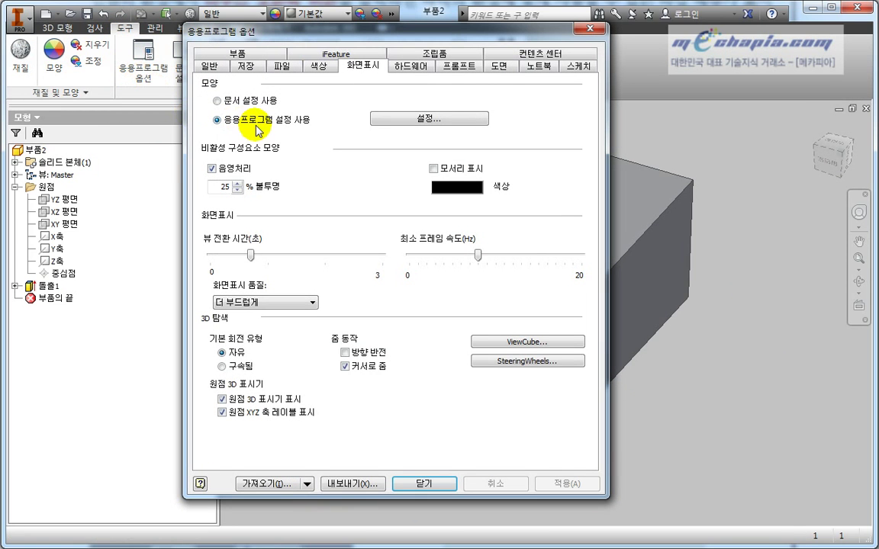
{"action": "left_click", "coordinate": [423, 118]}
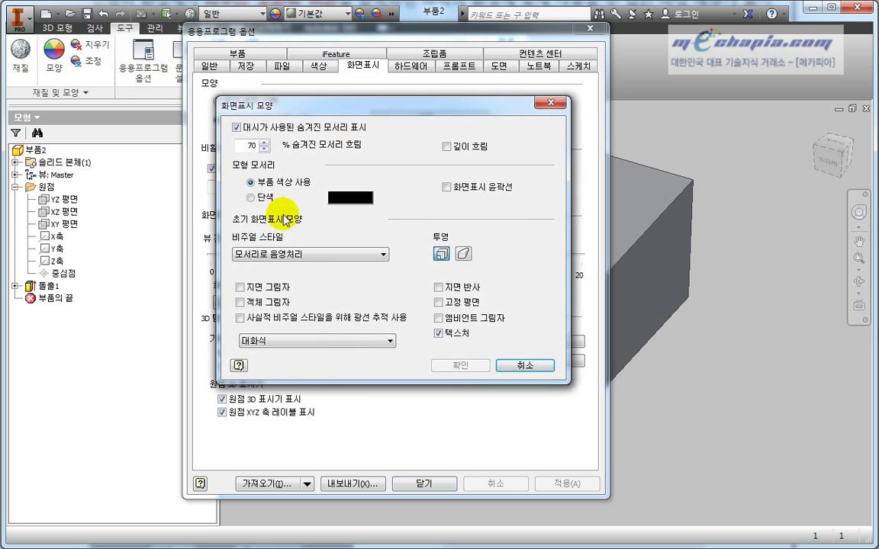
{"action": "left_click", "coordinate": [253, 253]}
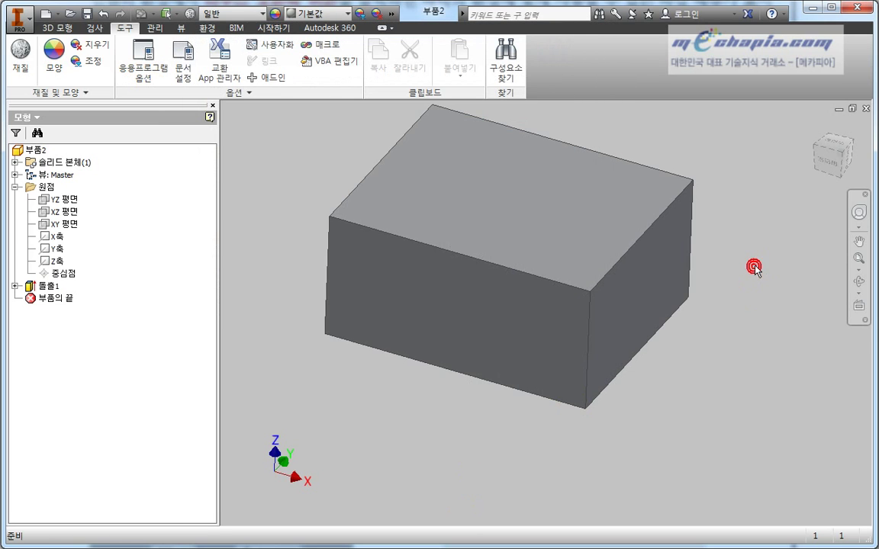
{"action": "middle_click_drag", "start_coordinate": [755, 271], "coordinate": [748, 303]}
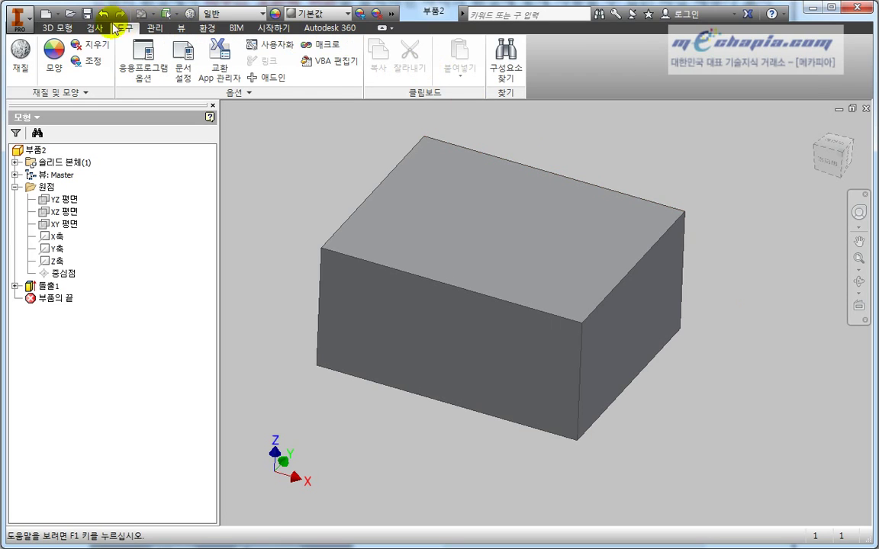
{"action": "left_click", "coordinate": [62, 29]}
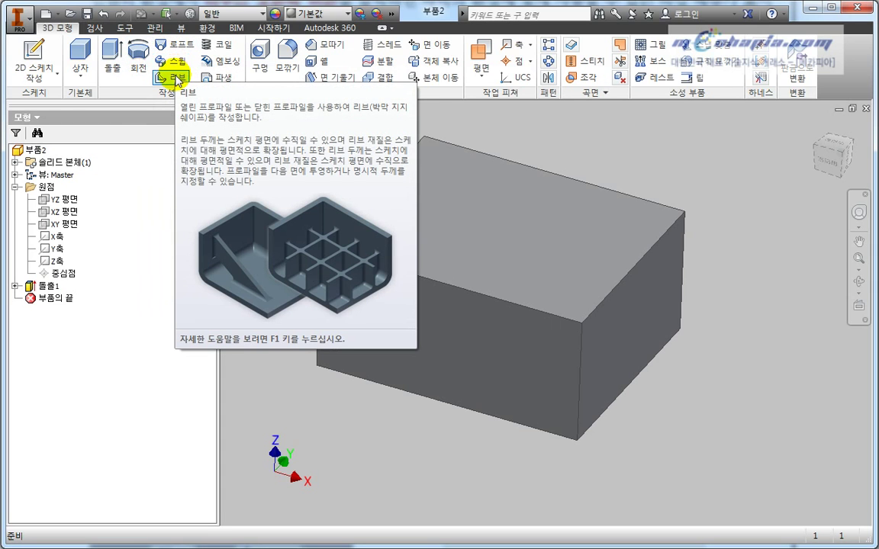
{"action": "left_click", "coordinate": [125, 28]}
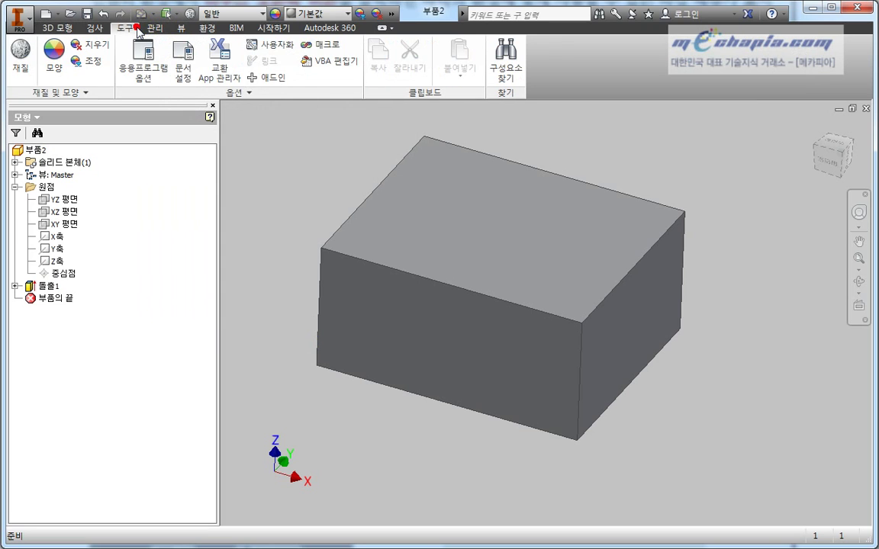
Open Inventor's Customize dialog on its Keyboard tab to list command shortcut assignments
{"action": "left_click", "coordinate": [267, 44]}
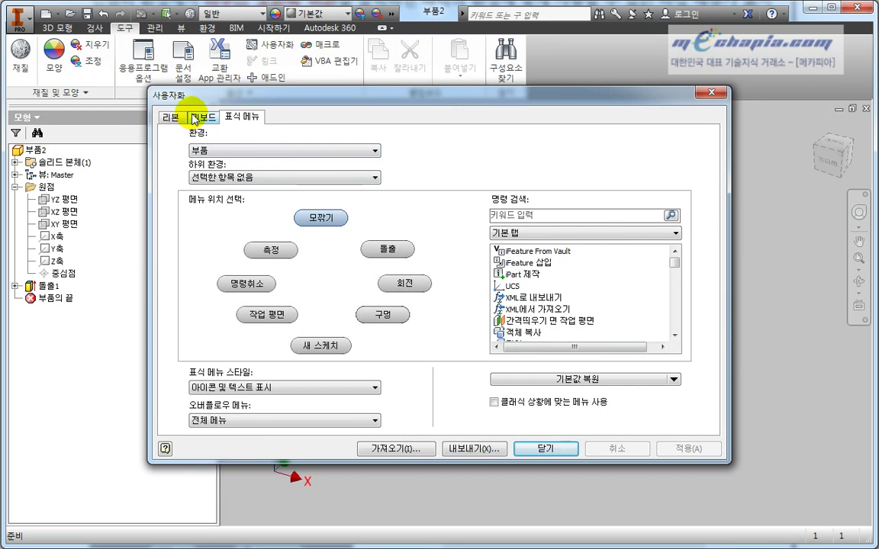
{"action": "left_click", "coordinate": [202, 116]}
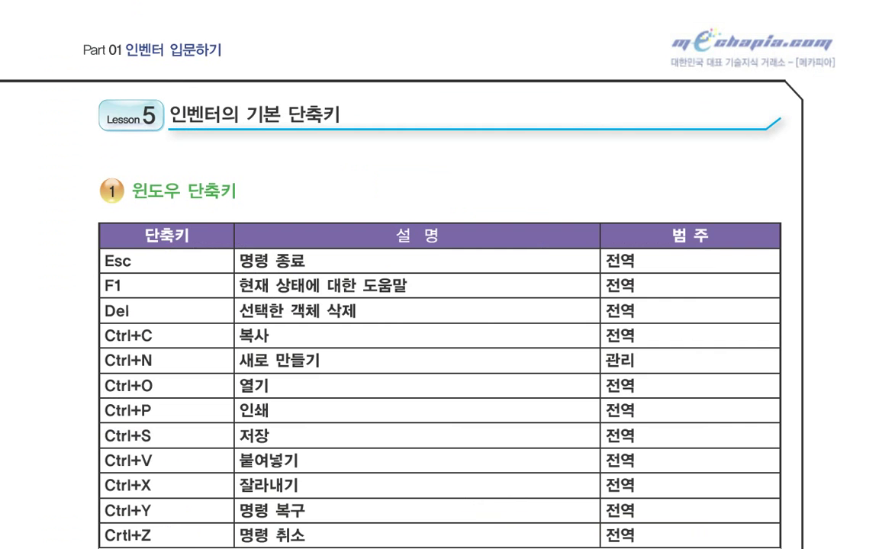
Pan through the shortcut tables, rows through V, W and Alt+., to the end of page 37
{"action": "left_click_drag", "start_coordinate": [457, 396], "coordinate": [457, 210]}
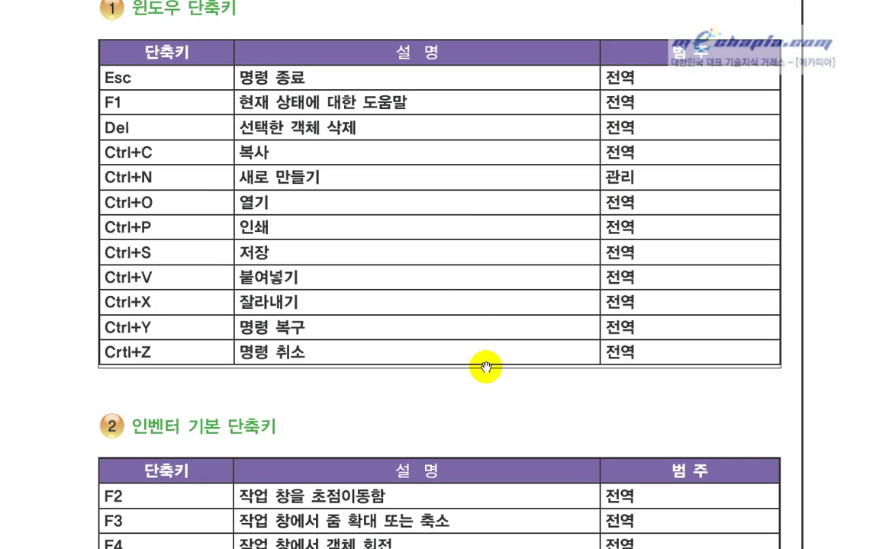
{"action": "left_click_drag", "start_coordinate": [504, 400], "coordinate": [504, 103]}
{"action": "left_click_drag", "start_coordinate": [540, 387], "coordinate": [542, 327]}
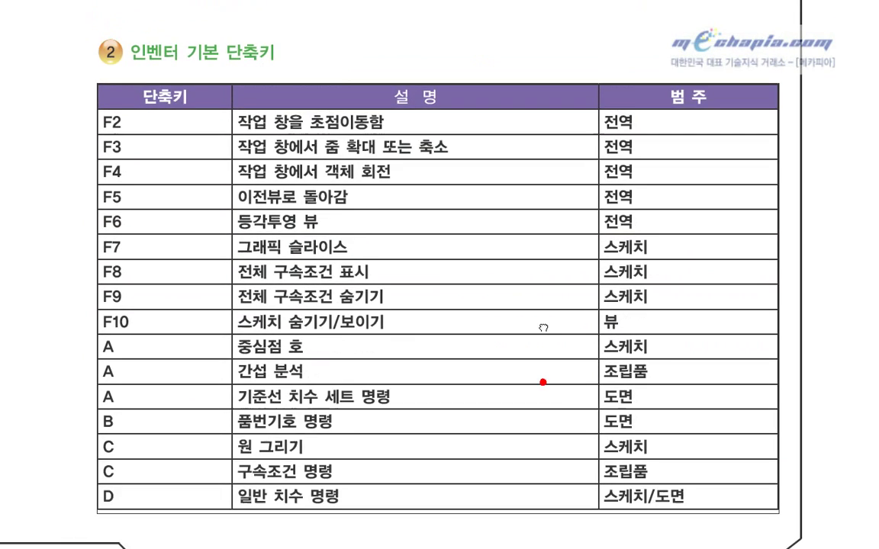
{"action": "left_click_drag", "start_coordinate": [550, 157], "coordinate": [558, 452]}
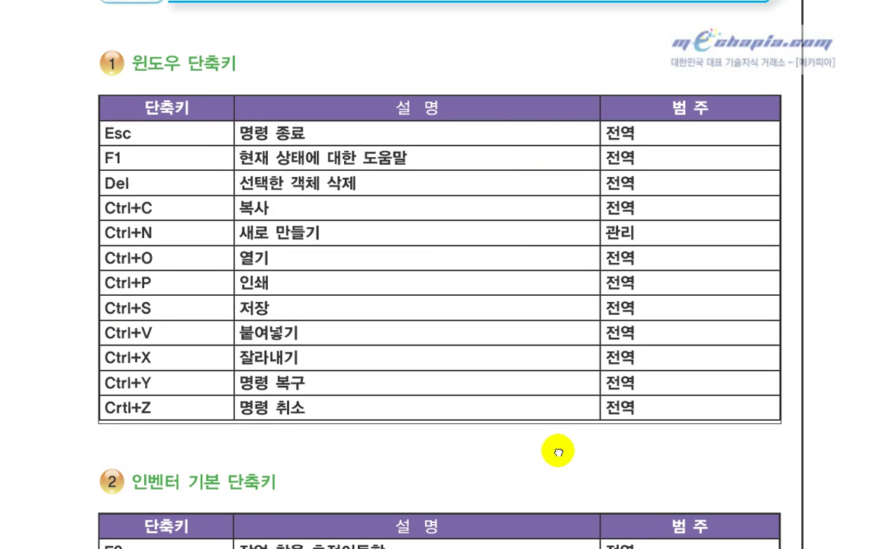
{"action": "left_click_drag", "start_coordinate": [473, 447], "coordinate": [491, 199]}
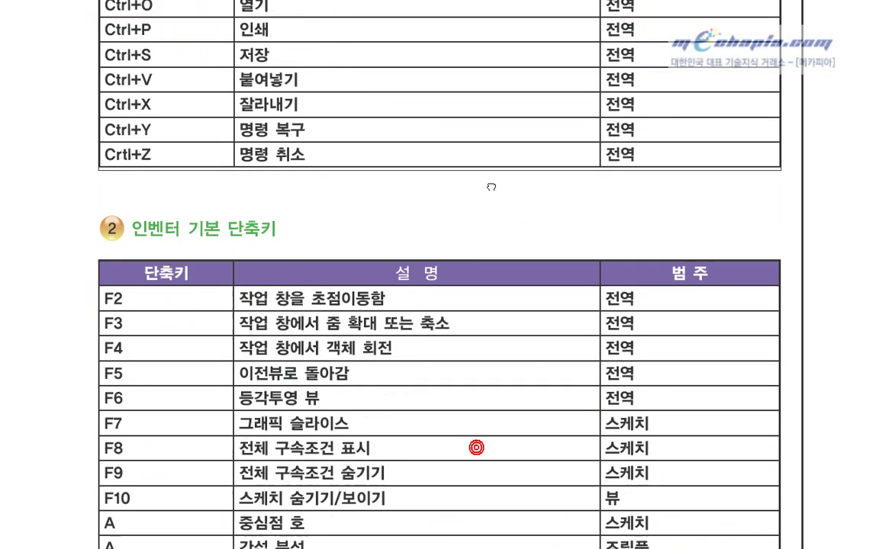
{"action": "mouse_move", "coordinate": [516, 428]}
{"action": "left_mouse_down"}
{"action": "mouse_move", "coordinate": [519, 182]}
{"action": "mouse_move", "coordinate": [519, 239]}
{"action": "left_mouse_up"}
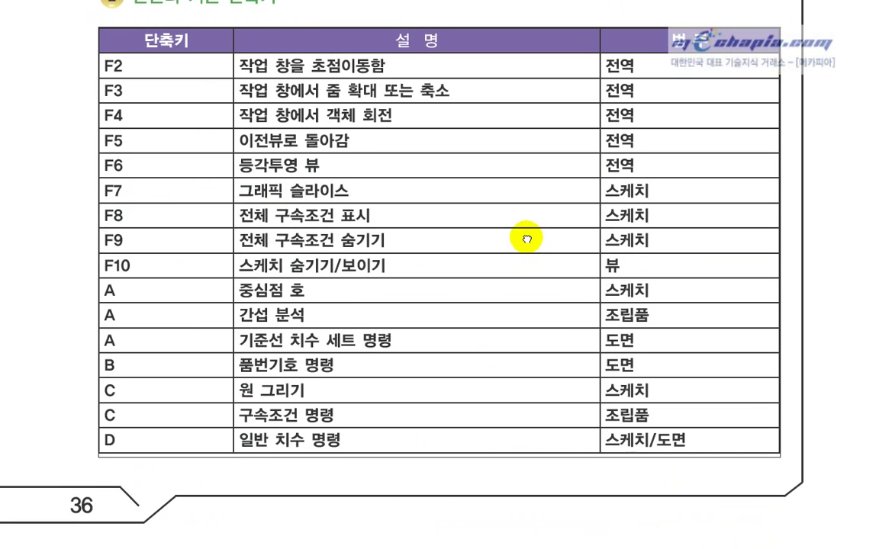
{"action": "left_click_drag", "start_coordinate": [527, 477], "coordinate": [535, 102]}
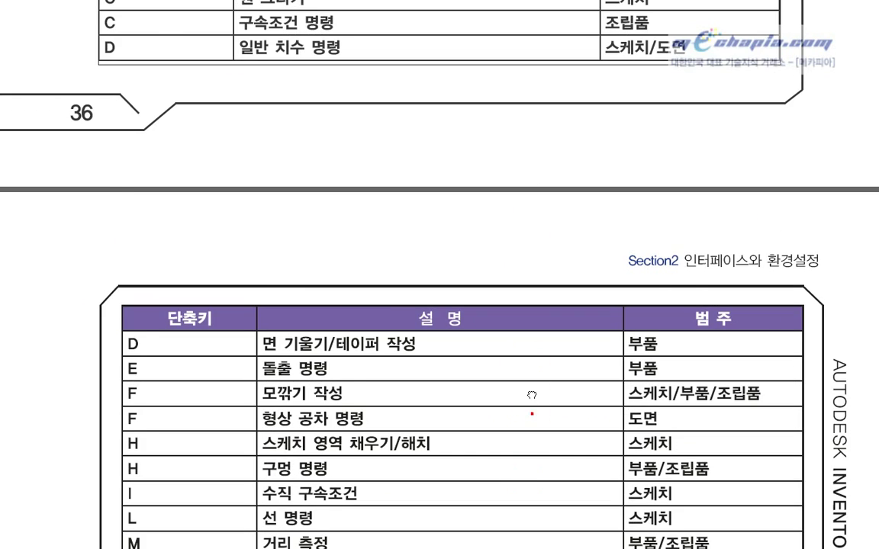
{"action": "left_click_drag", "start_coordinate": [531, 395], "coordinate": [537, 134]}
{"action": "left_click_drag", "start_coordinate": [563, 442], "coordinate": [563, 214]}
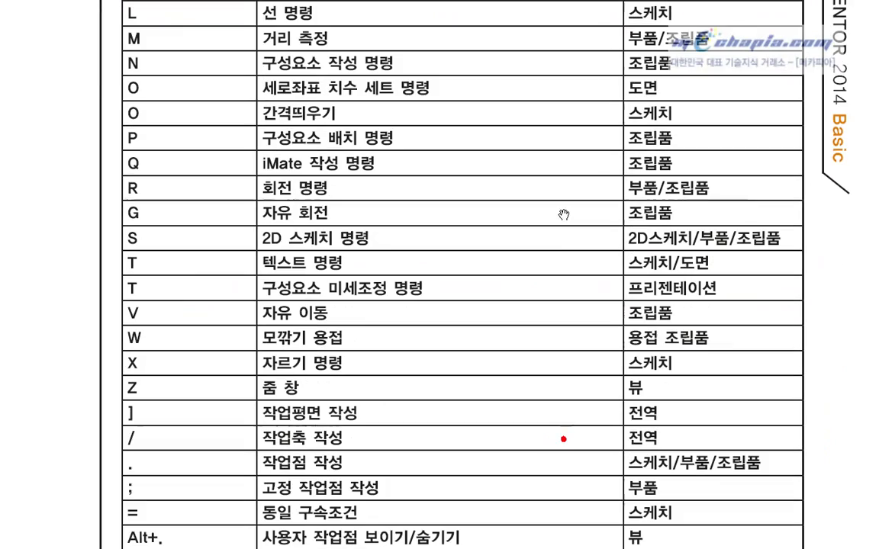
{"action": "left_click_drag", "start_coordinate": [573, 479], "coordinate": [581, 206]}
Continue past page 38's End, Home and Space Bar rows into the professional shortcuts table
{"action": "left_click_drag", "start_coordinate": [555, 470], "coordinate": [543, 126]}
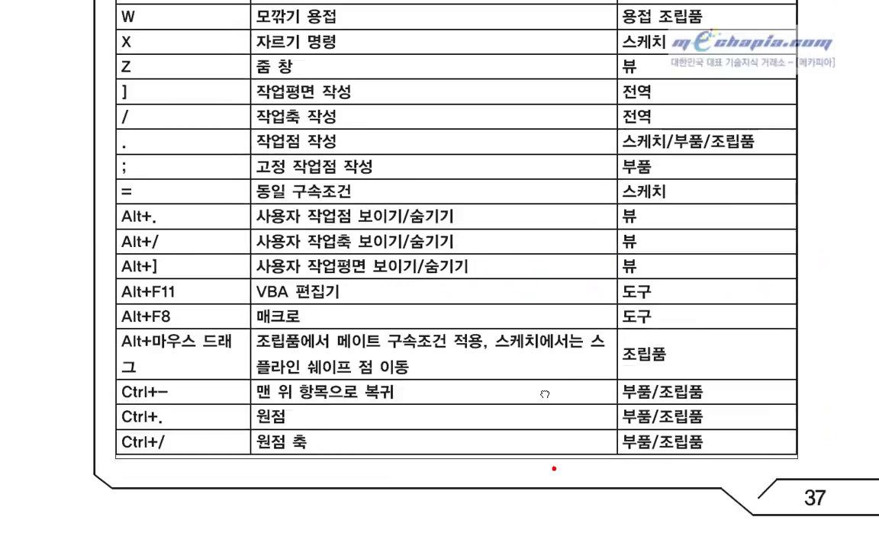
{"action": "left_click_drag", "start_coordinate": [541, 468], "coordinate": [555, 202]}
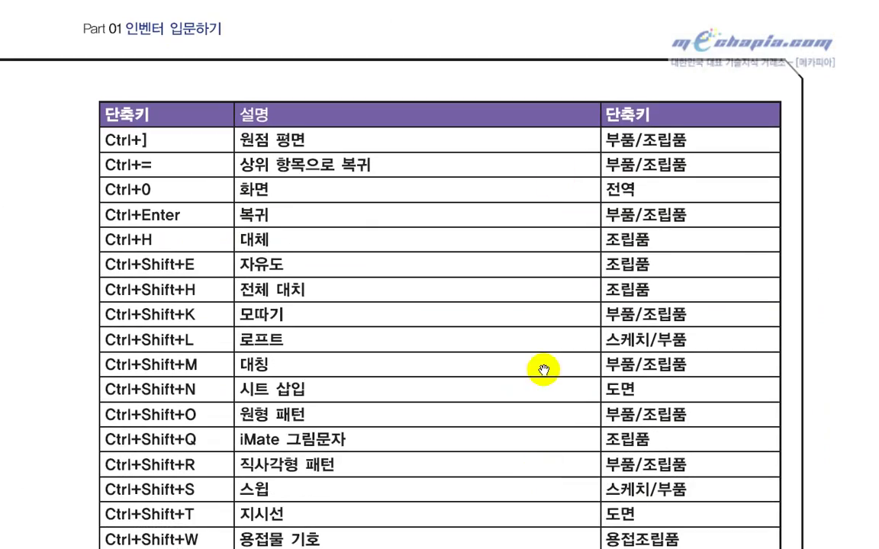
{"action": "left_click_drag", "start_coordinate": [537, 418], "coordinate": [526, 137]}
{"action": "left_click_drag", "start_coordinate": [517, 415], "coordinate": [510, 206]}
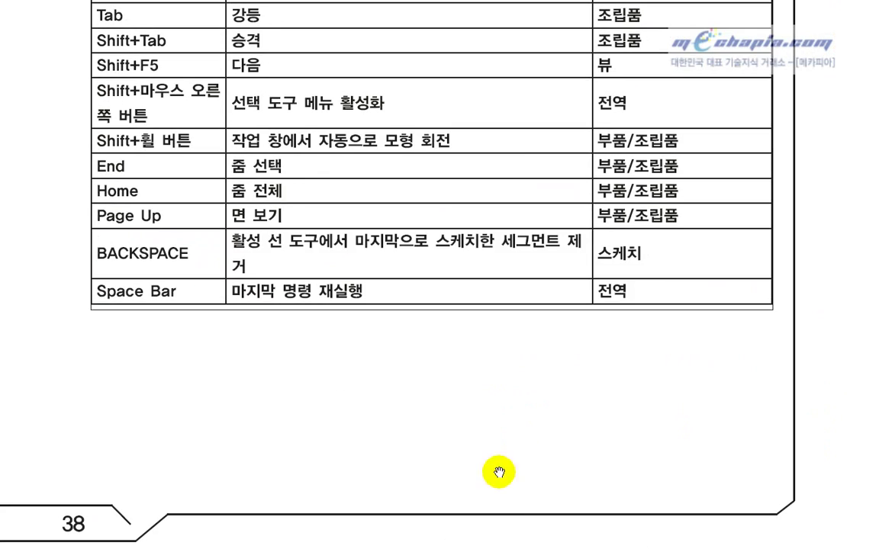
{"action": "left_click_drag", "start_coordinate": [498, 472], "coordinate": [466, 292]}
{"action": "left_click_drag", "start_coordinate": [463, 403], "coordinate": [463, 343]}
{"action": "left_click_drag", "start_coordinate": [465, 473], "coordinate": [464, 217]}
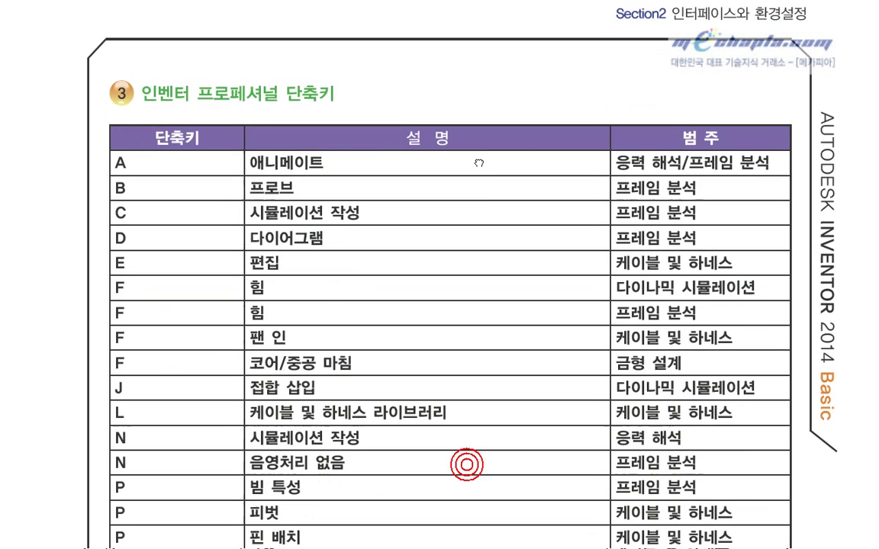
{"action": "scroll", "coordinate": [519, 327], "scroll_direction": "down", "scroll_amount": 1}
{"action": "mouse_move", "coordinate": [519, 327]}
{"action": "left_mouse_down"}
{"action": "mouse_move", "coordinate": [518, 263]}
{"action": "mouse_move", "coordinate": [520, 281]}
{"action": "left_mouse_up"}
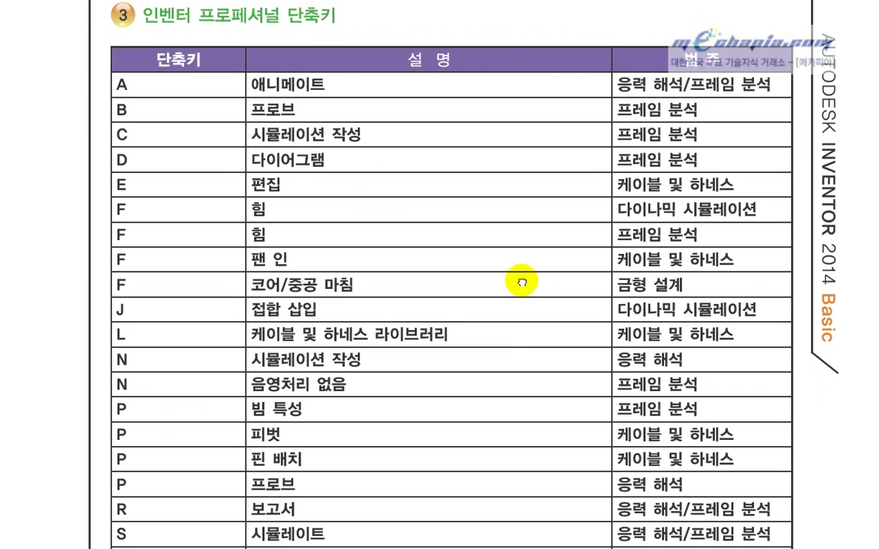
{"action": "mouse_move", "coordinate": [461, 406]}
{"action": "left_mouse_down"}
{"action": "mouse_move", "coordinate": [495, 245]}
{"action": "mouse_move", "coordinate": [501, 344]}
{"action": "mouse_move", "coordinate": [490, 315]}
{"action": "left_mouse_up"}
Scroll back up the document and close Inventor's Customize dialog
{"action": "scroll", "coordinate": [490, 315], "scroll_direction": "up", "scroll_amount": 3}
{"action": "scroll", "coordinate": [457, 343], "scroll_direction": "up", "scroll_amount": 2}
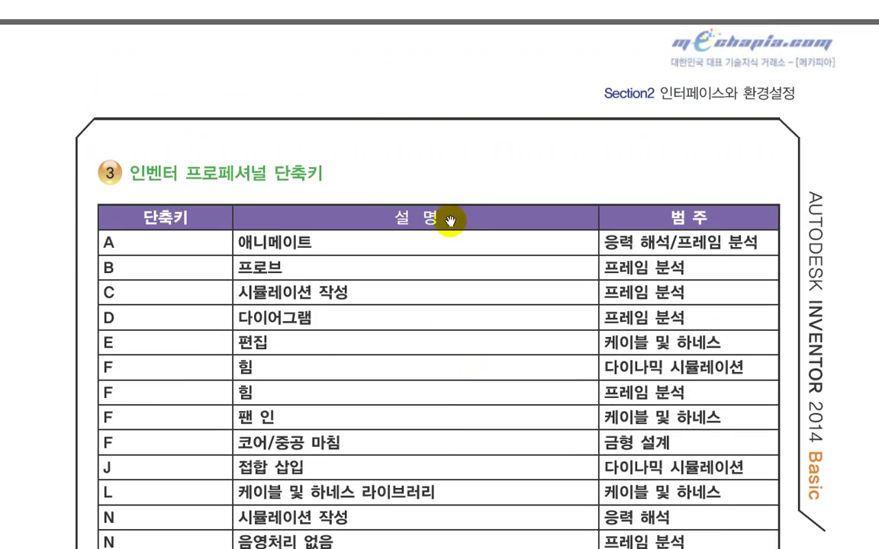
{"action": "scroll", "coordinate": [453, 381], "scroll_direction": "up", "scroll_amount": 3}
{"action": "scroll", "coordinate": [450, 427], "scroll_direction": "up", "scroll_amount": 3}
{"action": "scroll", "coordinate": [428, 344], "scroll_direction": "up", "scroll_amount": 3}
{"action": "scroll", "coordinate": [358, 397], "scroll_direction": "up", "scroll_amount": 1}
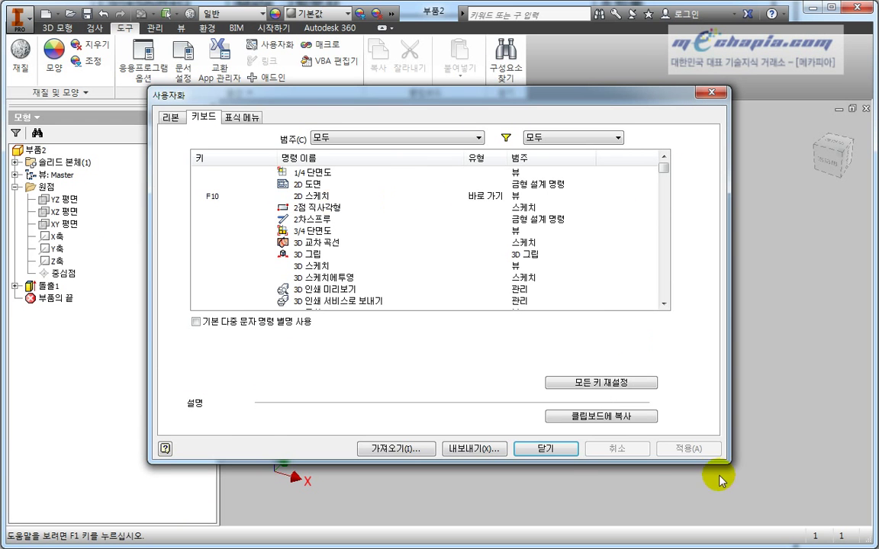
{"action": "left_click", "coordinate": [559, 449]}
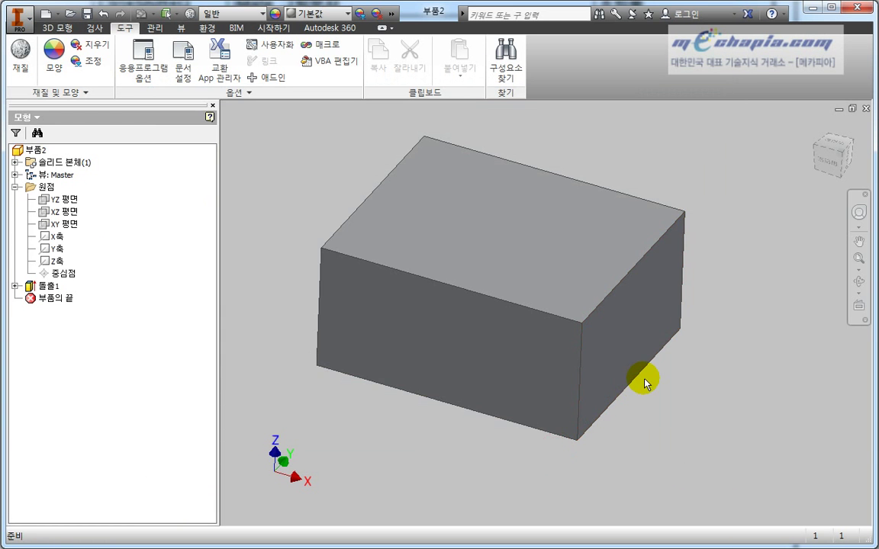